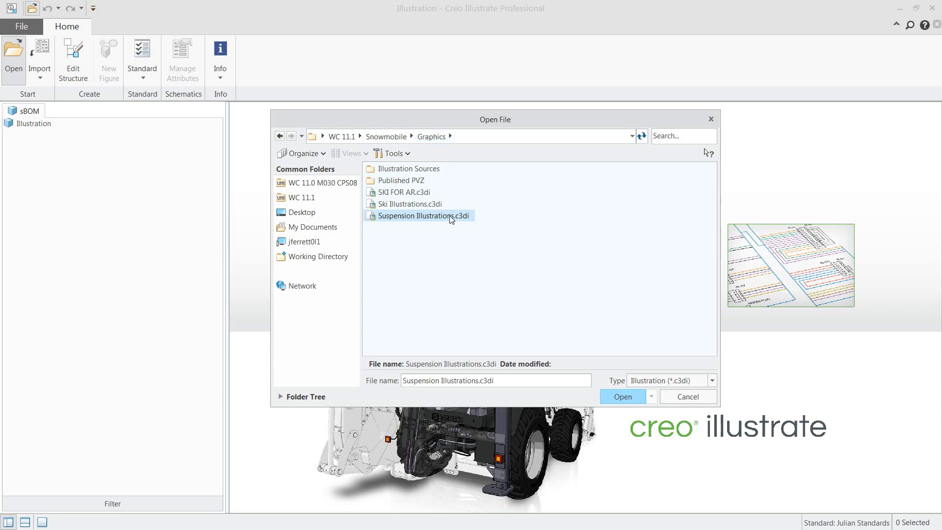
Open the illustration file Suspension Illustrations.c3di and display its list of figures
click(617, 399)
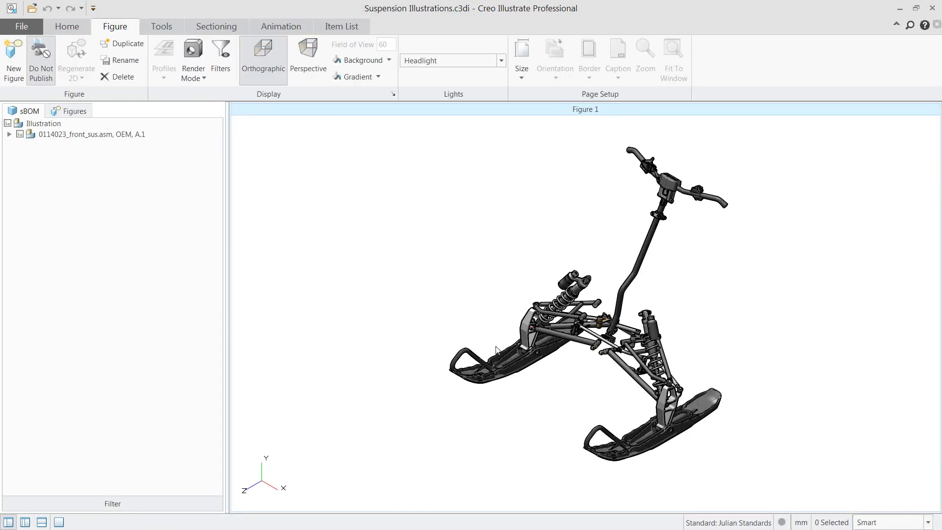
click(80, 29)
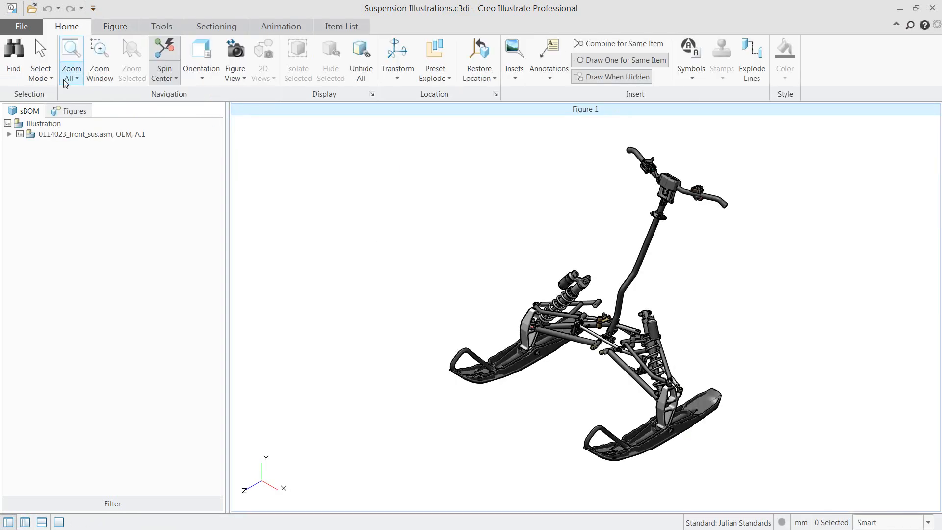
click(71, 113)
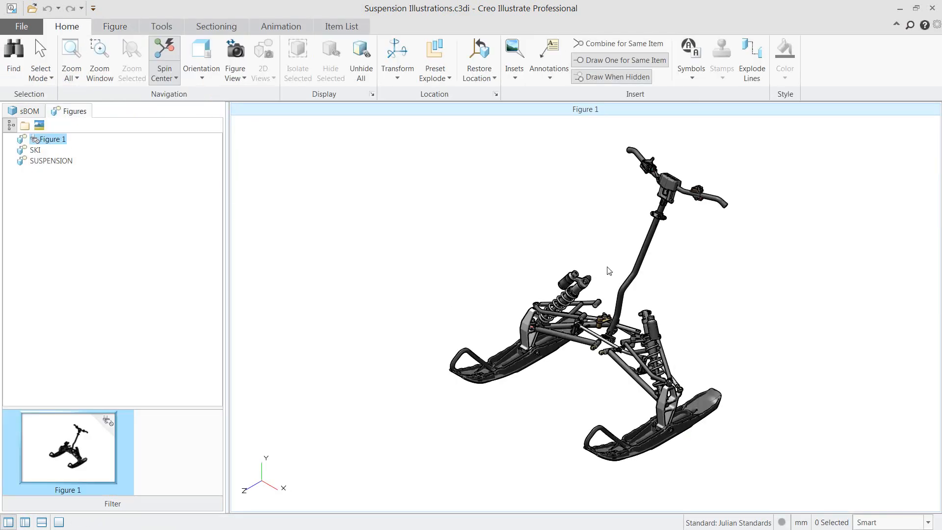
Examine the assembly in Figure 1 and review the existing SKI and SUSPENSION figures
mouse_move(615, 267)
middle_down()
mouse_move(606, 273)
mouse_move(616, 266)
middle_up()
scroll(613, 267, up, 3)
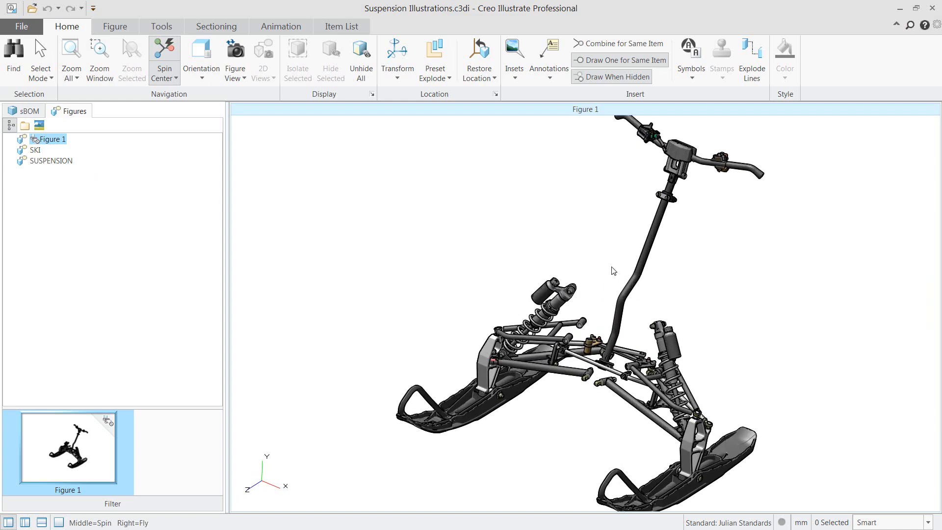
scroll(613, 269, down, 3)
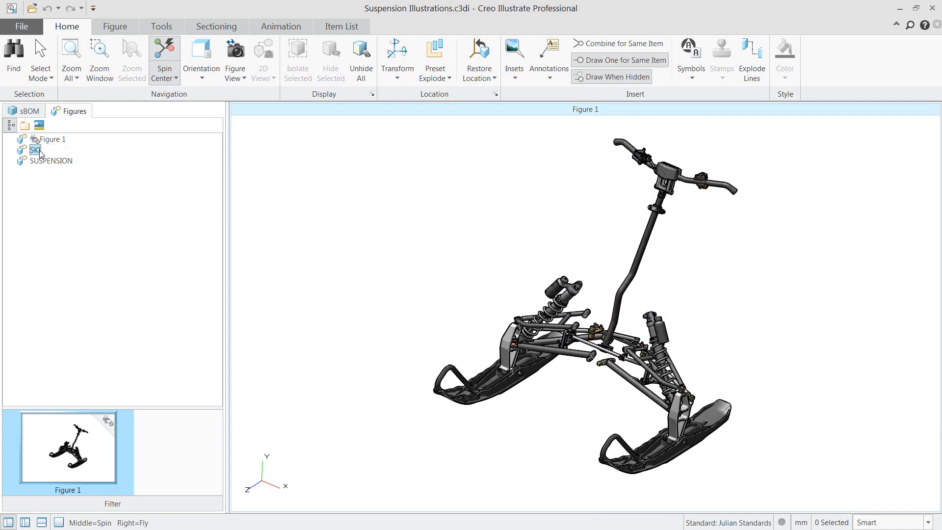
click(39, 151)
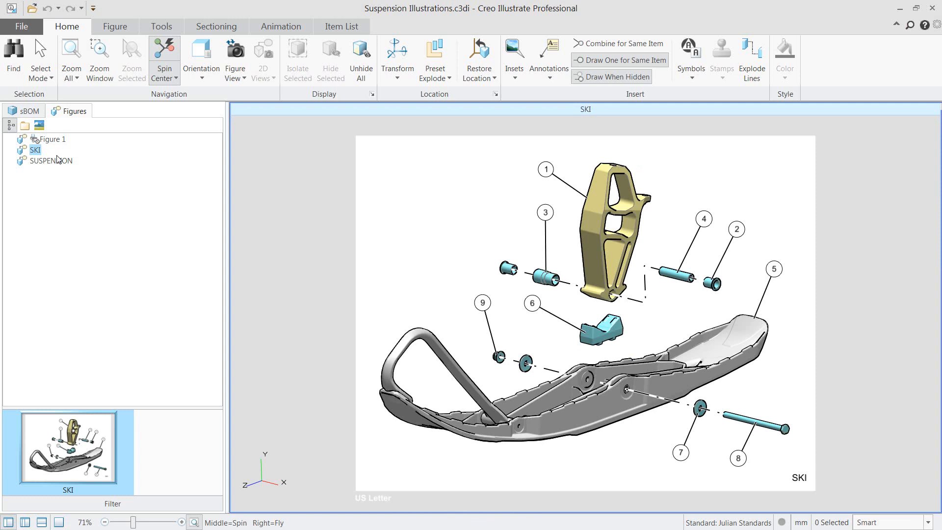
click(51, 161)
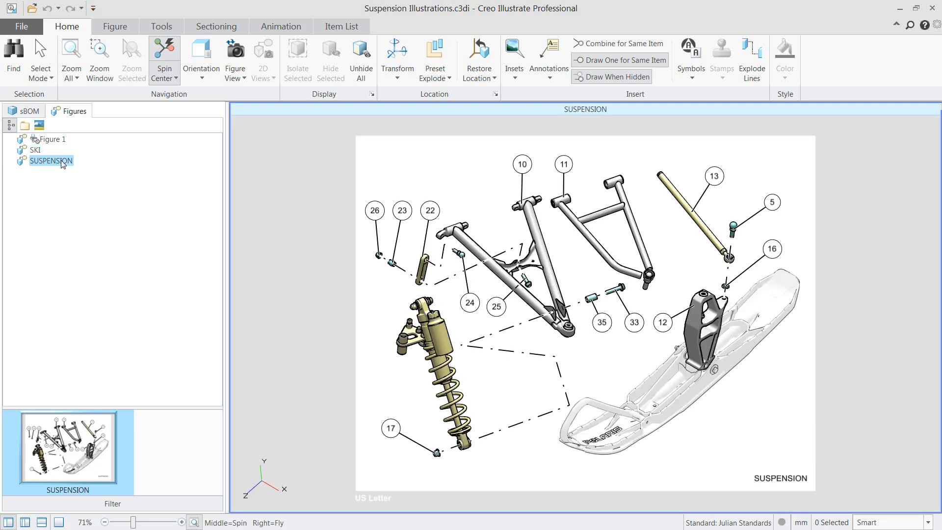
Create a new 3D figure from the Default representation of 0000013208.pvz
click(115, 26)
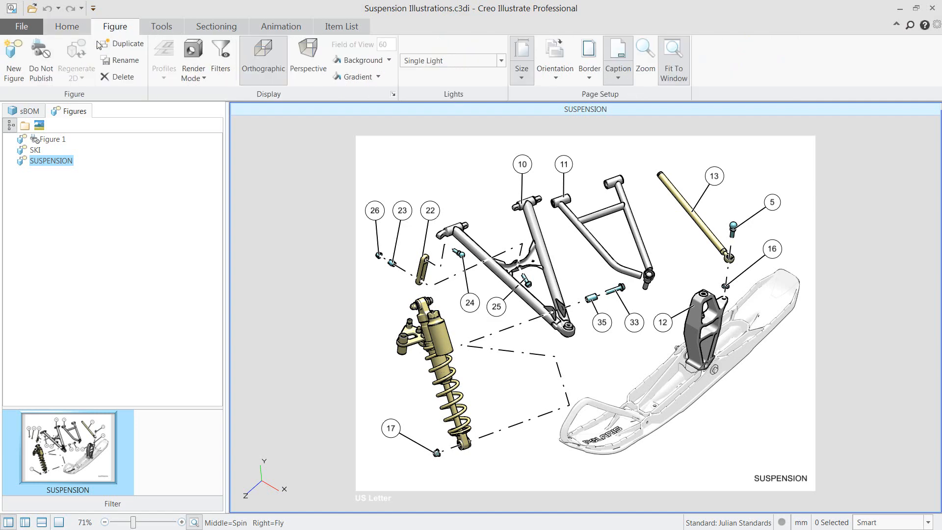
click(20, 78)
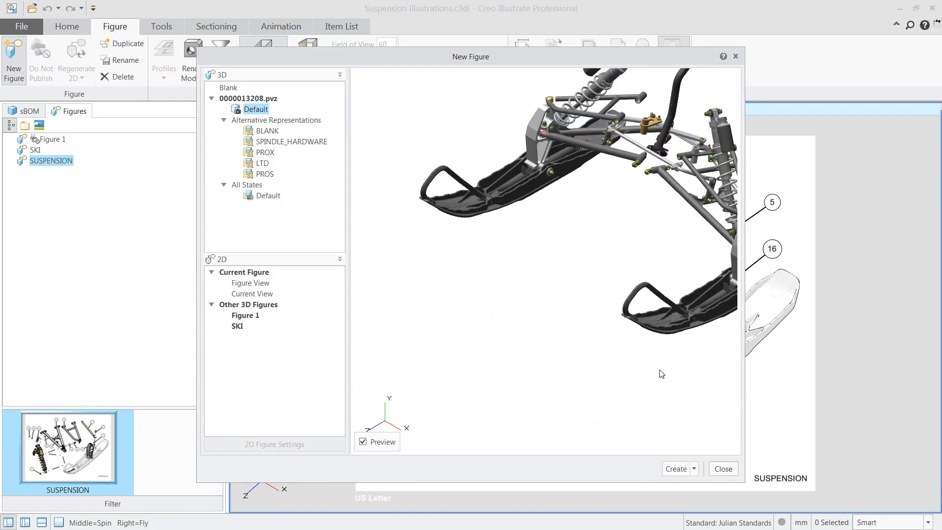
click(694, 469)
click(700, 495)
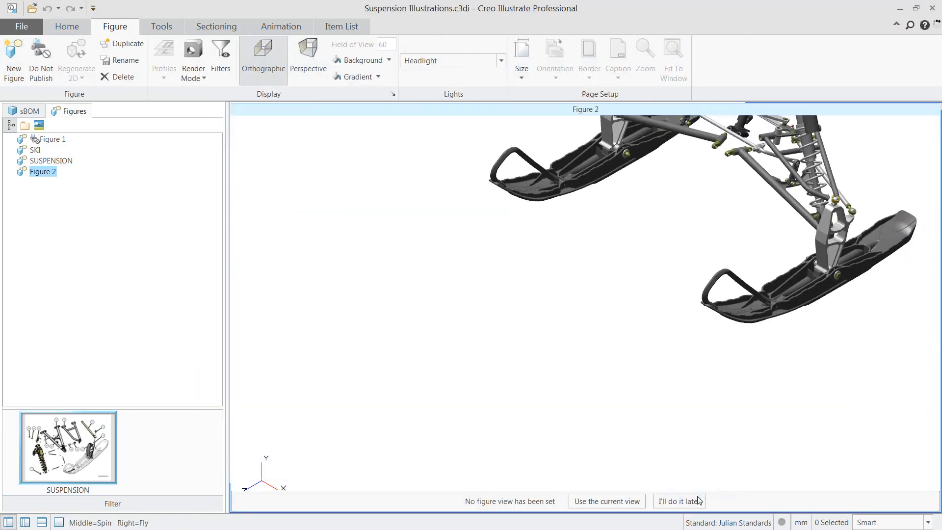
Hide the handlebar, the steering column and the left-hand ski and suspension parts in the new figure
key(f)
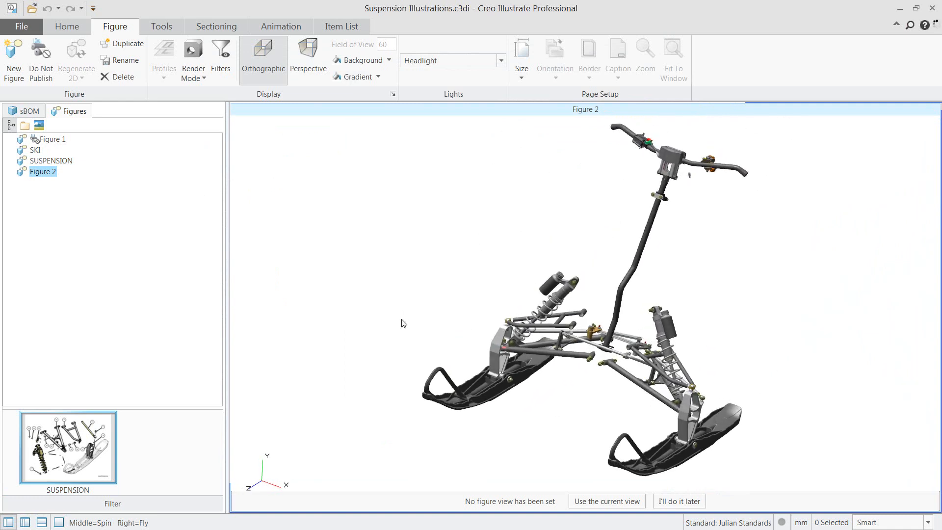
scroll(420, 327, down, 2)
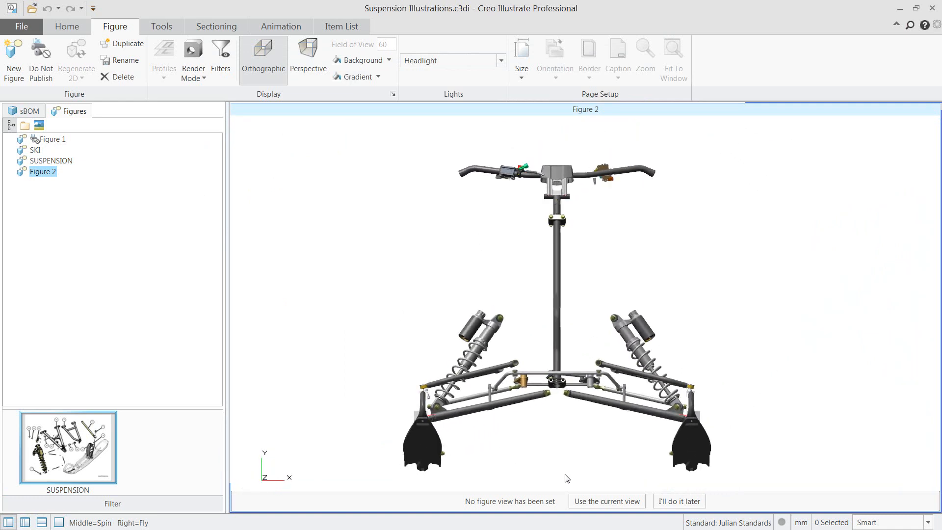
drag(564, 476, 372, 152)
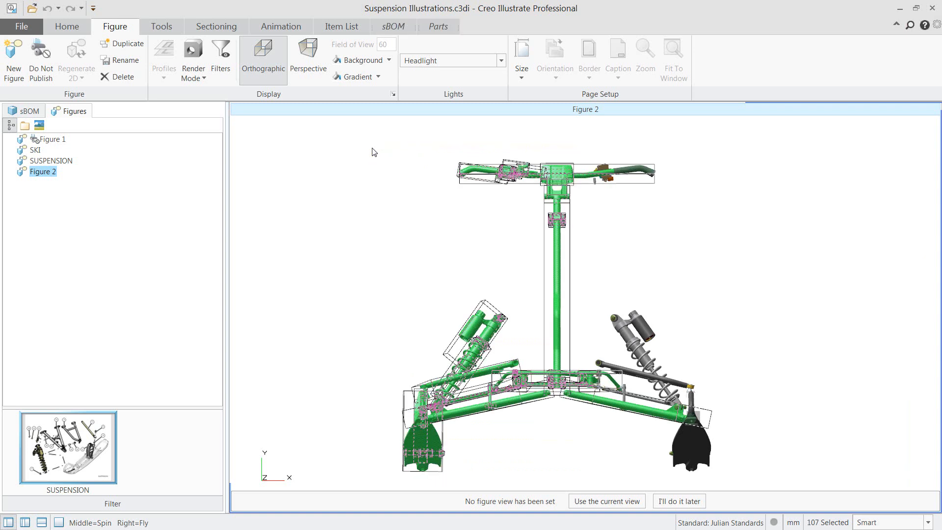
ctrl+drag(724, 247, 443, 136)
key(ctrl+h)
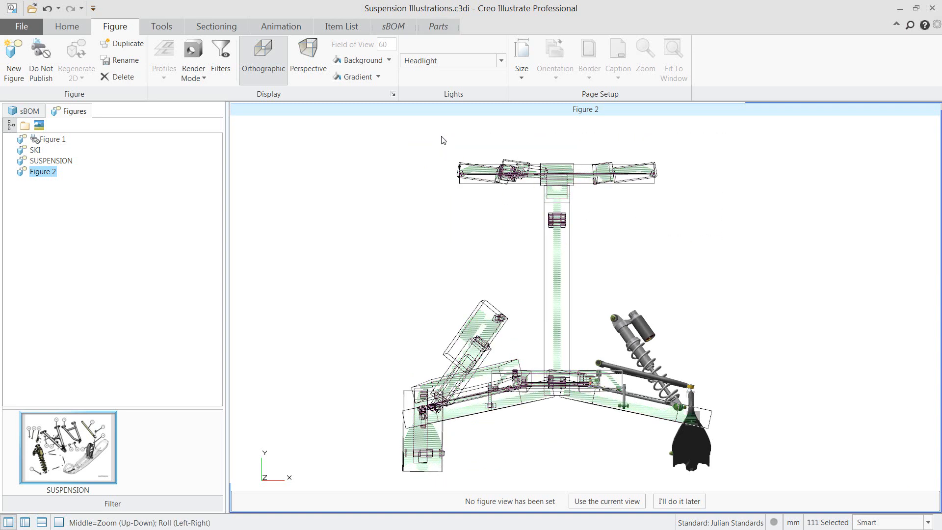
Remove the remaining shock absorber, control arms and linkage parts, leaving only the ski and its spindle with hardware
drag(582, 269, 678, 416)
middle_drag(681, 388, 668, 284)
scroll(637, 271, up, 6)
key(Delete)
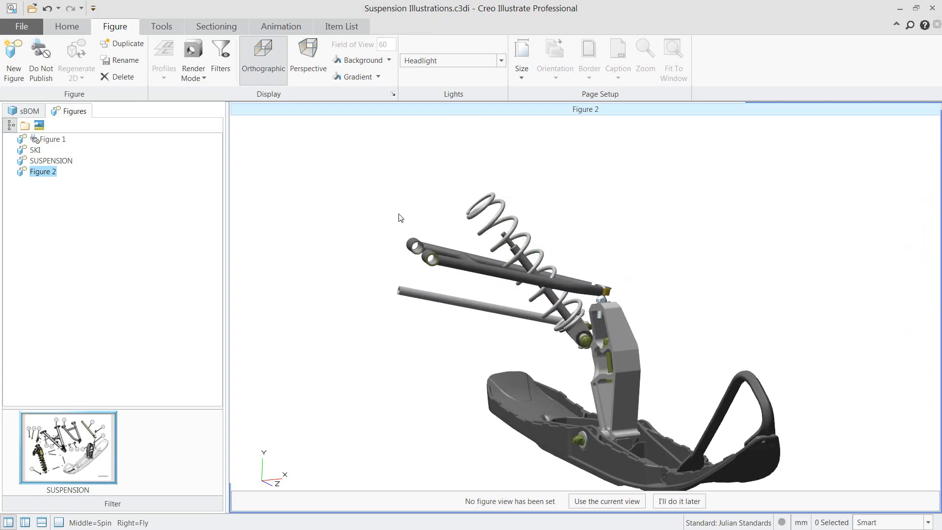
drag(414, 228, 675, 391)
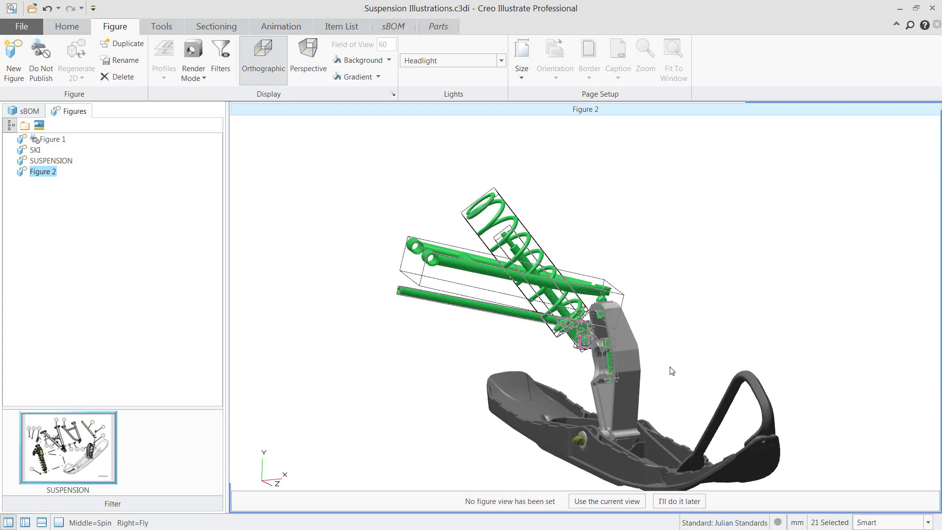
key(Delete)
Make the bolt, nut and washers that fasten the spindle to the ski phantom
middle_drag(694, 322, 652, 318)
middle_drag(628, 367, 652, 264)
scroll(557, 397, up, 5)
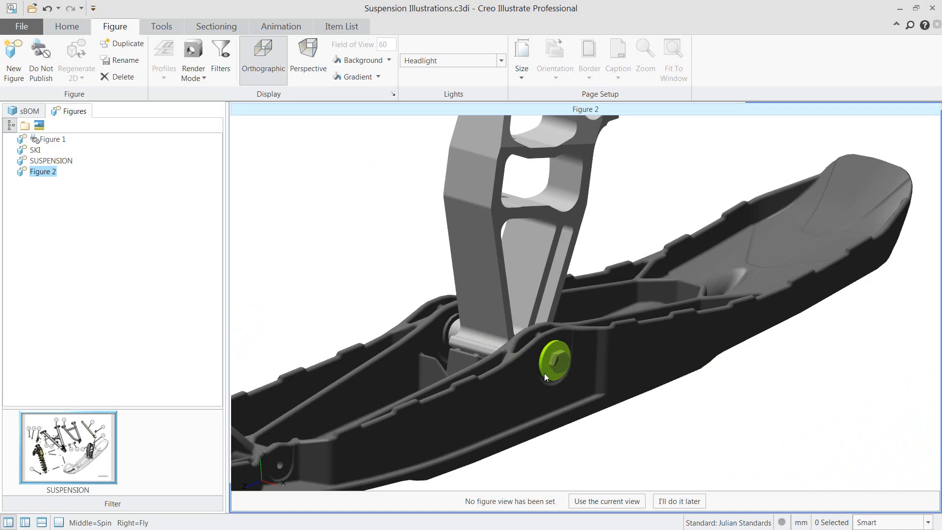
click(559, 362)
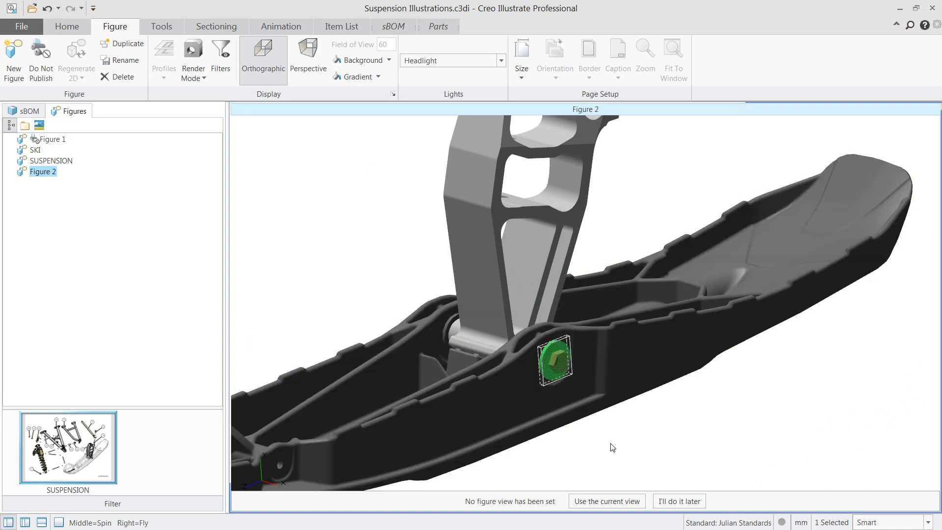
ctrl+drag(404, 279, 439, 310)
ctrl+drag(466, 347, 466, 347)
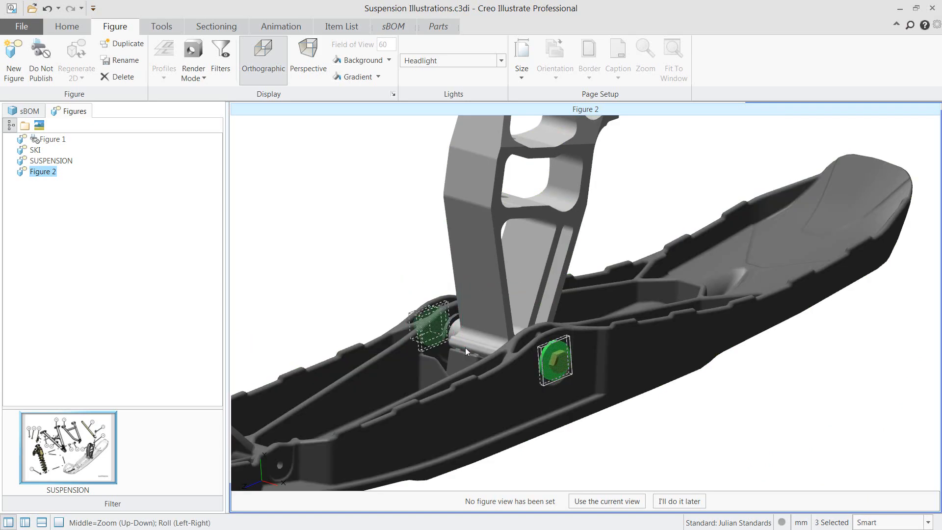
click(437, 26)
click(146, 54)
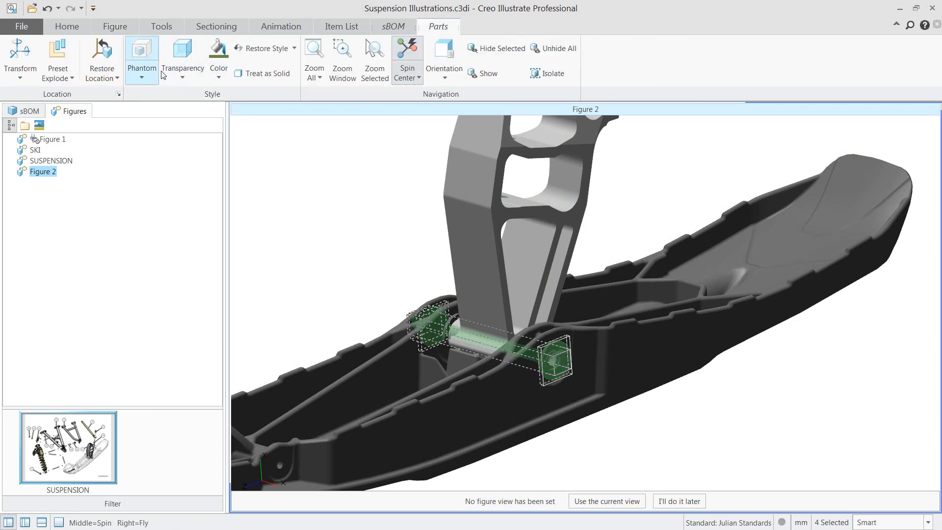
click(584, 458)
Make the ski body phantom so the parts inside it show through
click(626, 376)
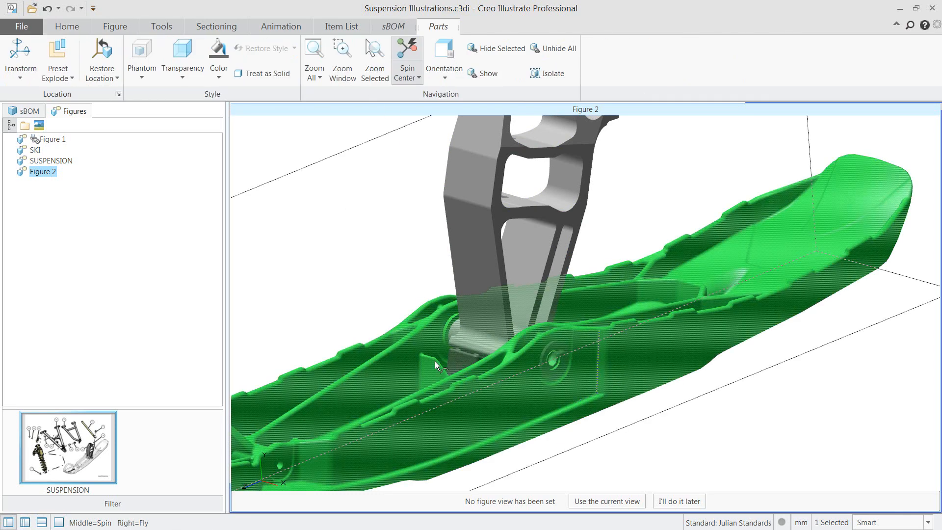
click(141, 53)
click(330, 208)
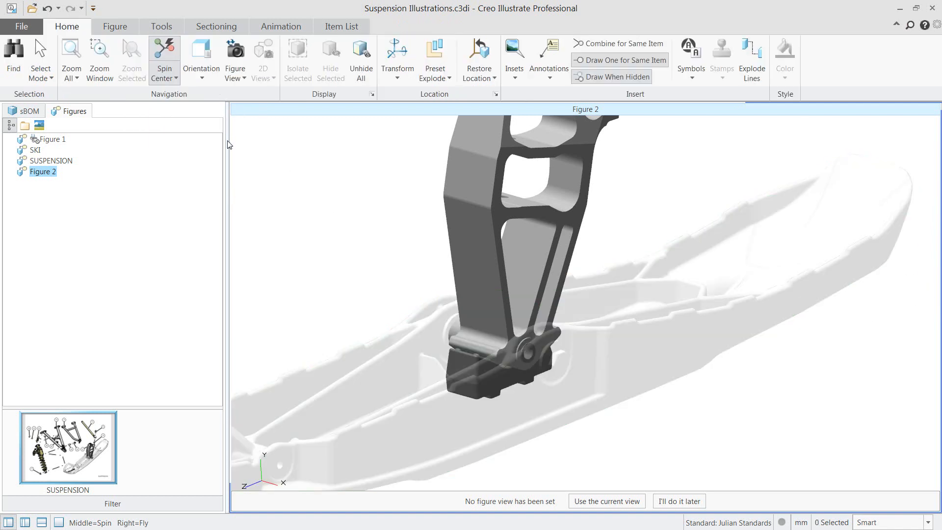
Set the figure's render mode to Shaded with Edges
click(115, 26)
click(193, 64)
click(222, 106)
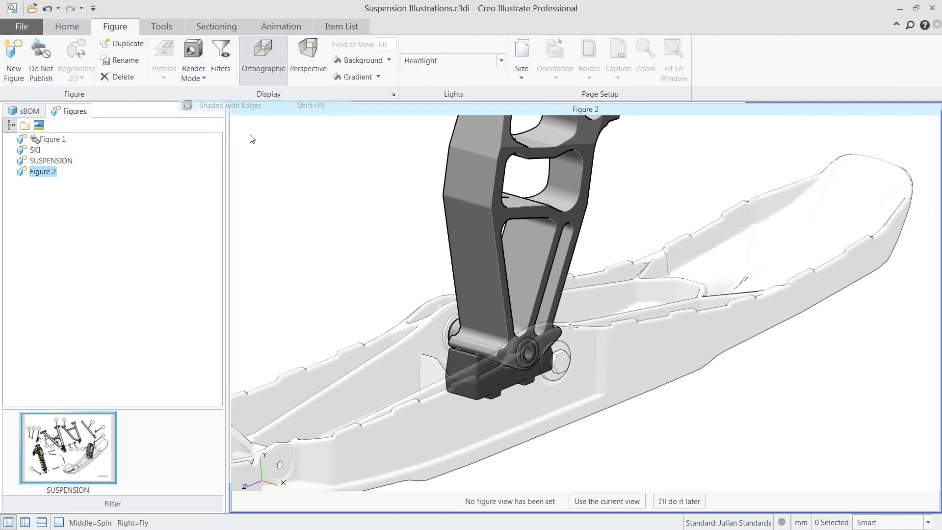
Move the spindle together with its bushings straight up, clear of the ski
scroll(381, 218, down, 3)
middle_drag(380, 214, 429, 284)
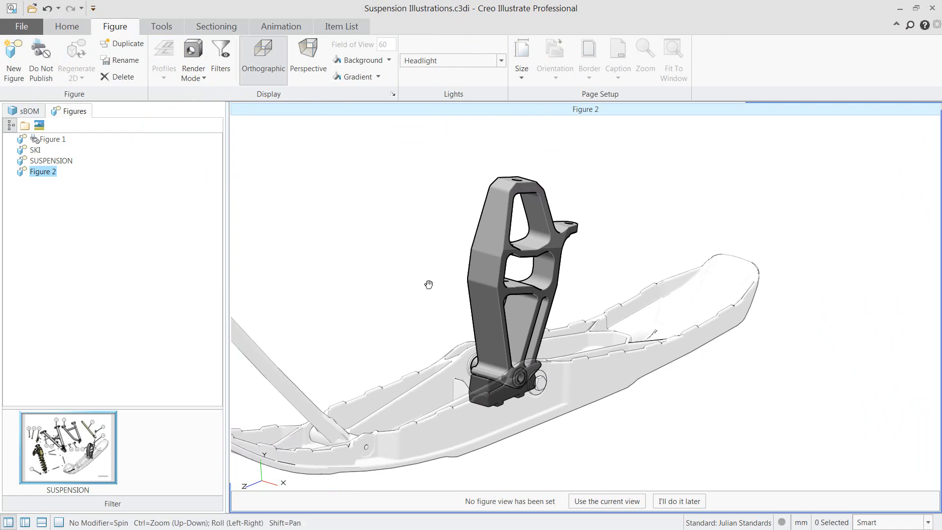
drag(551, 285, 581, 392)
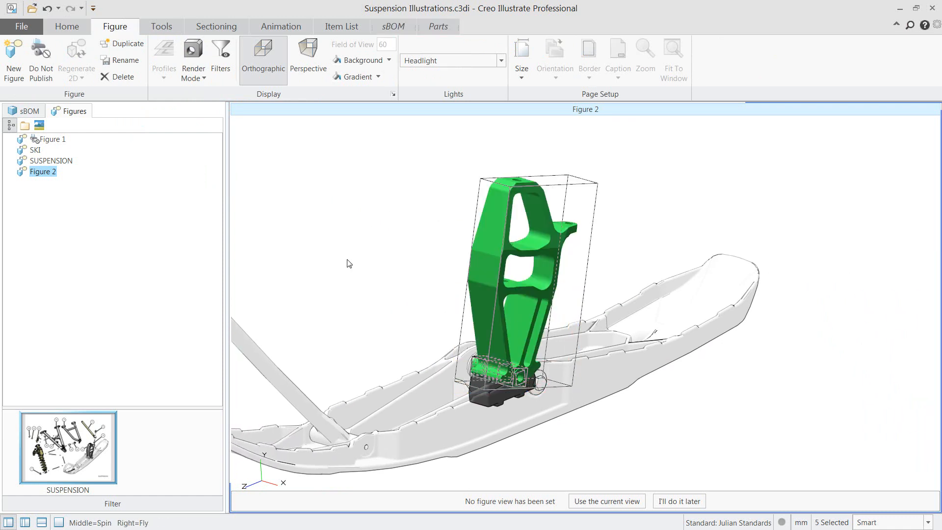
mouse_move(522, 241)
drag(519, 251, 518, 145)
Slide the inner sleeve and one flanged bushing out of the spindle's lower bore, and the opposite flanged bushing 107 mm out the other side
click(510, 272)
mouse_move(510, 272)
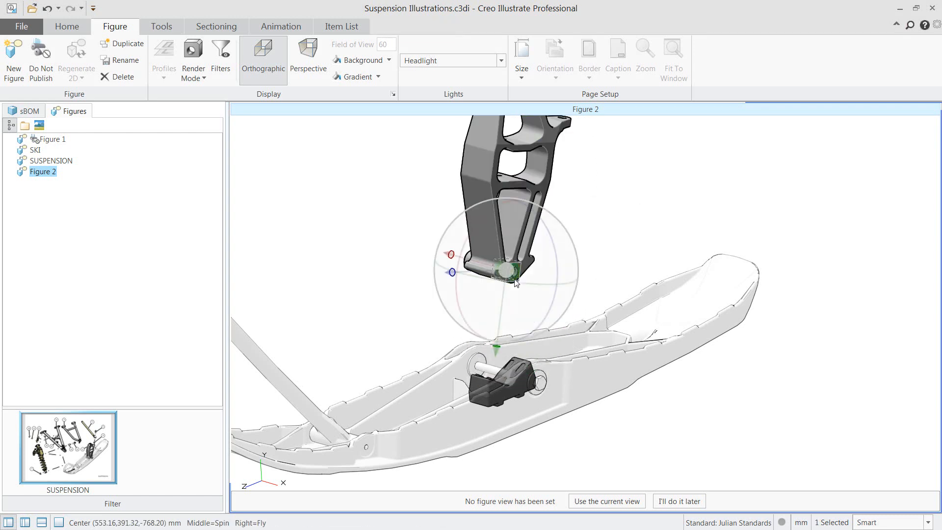
drag(478, 265, 607, 300)
ctrl+click(512, 274)
drag(431, 222, 443, 251)
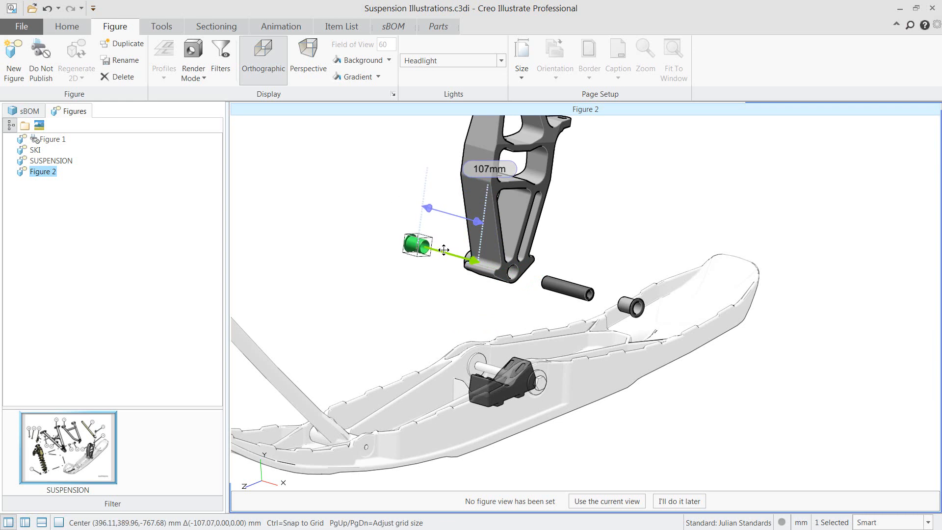
ctrl+click(471, 259)
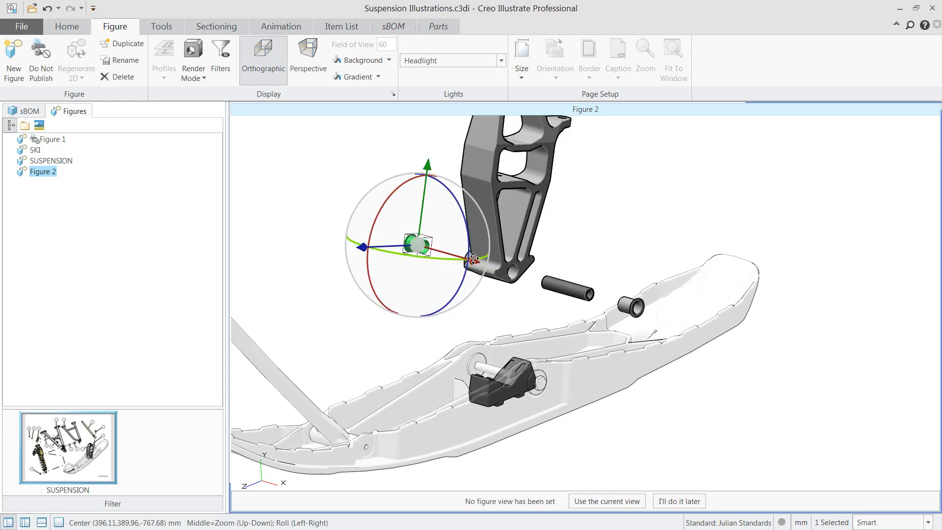
Slide the stepped bushing out of the spindle's lower bore together with the left flanged bushing
scroll(470, 257, up, 3)
scroll(469, 260, down, 3)
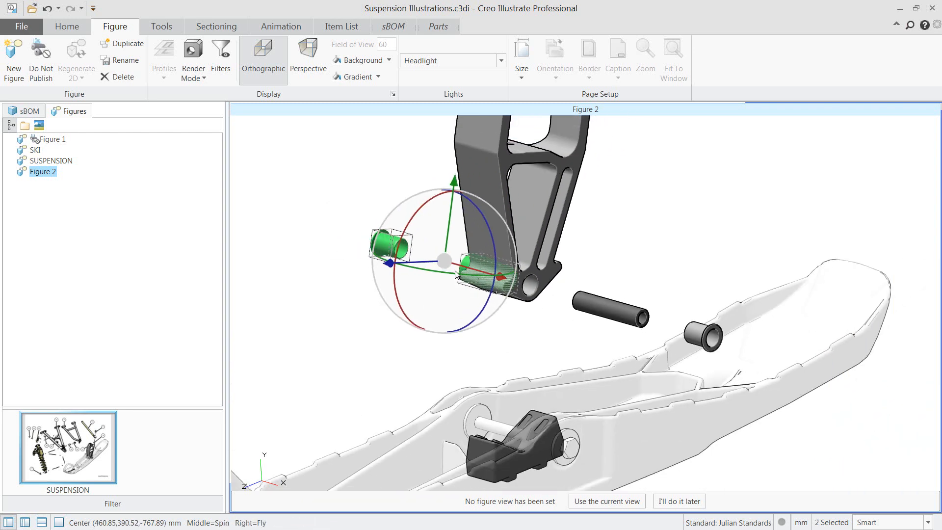
drag(449, 265, 381, 242)
key(Escape)
Insert explode lines for the two flanged bushings on either side of the spindle
click(632, 322)
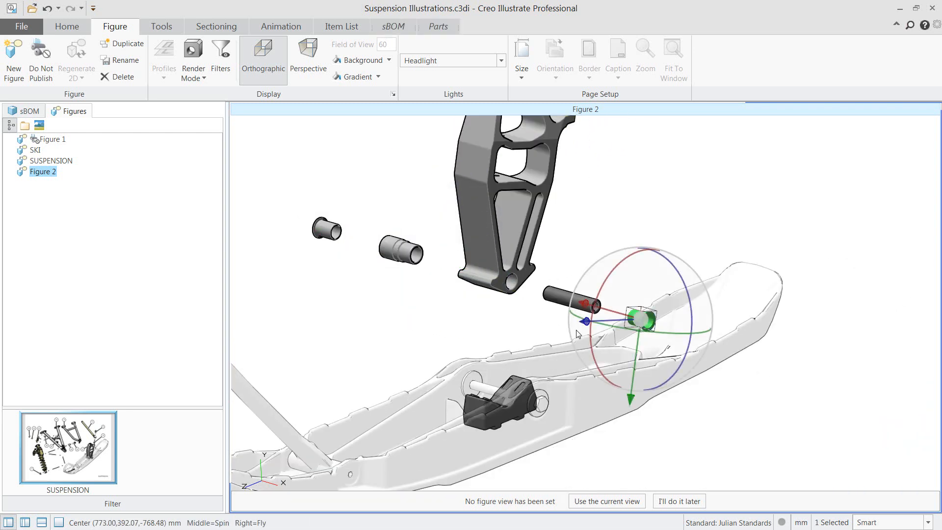
ctrl+click(334, 229)
click(71, 25)
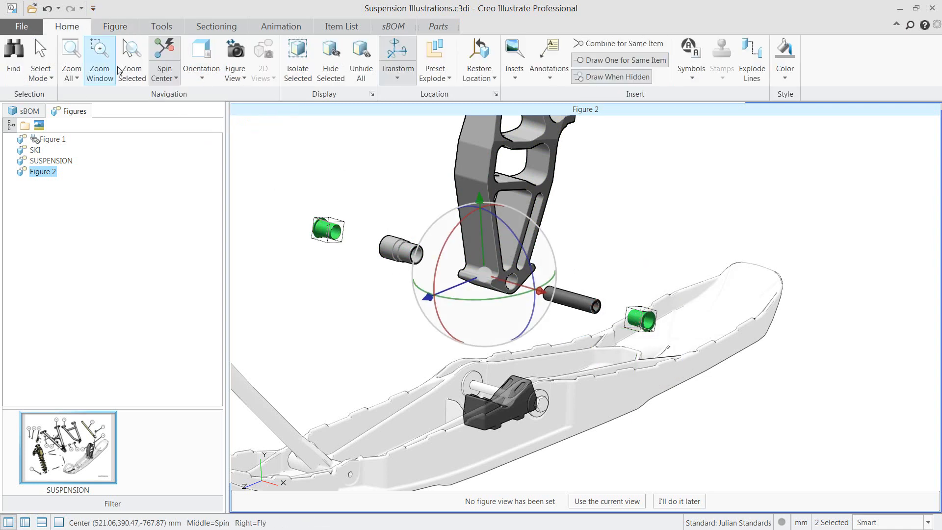
click(751, 58)
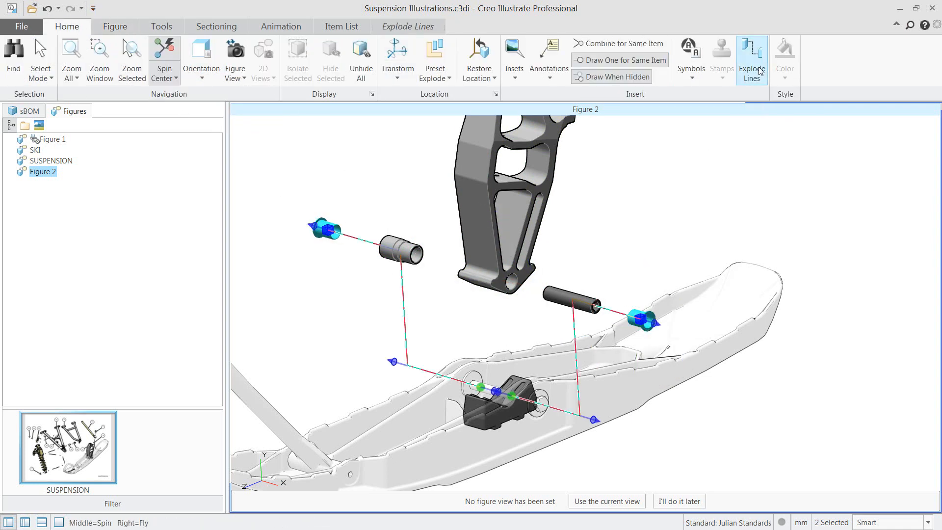
click(649, 262)
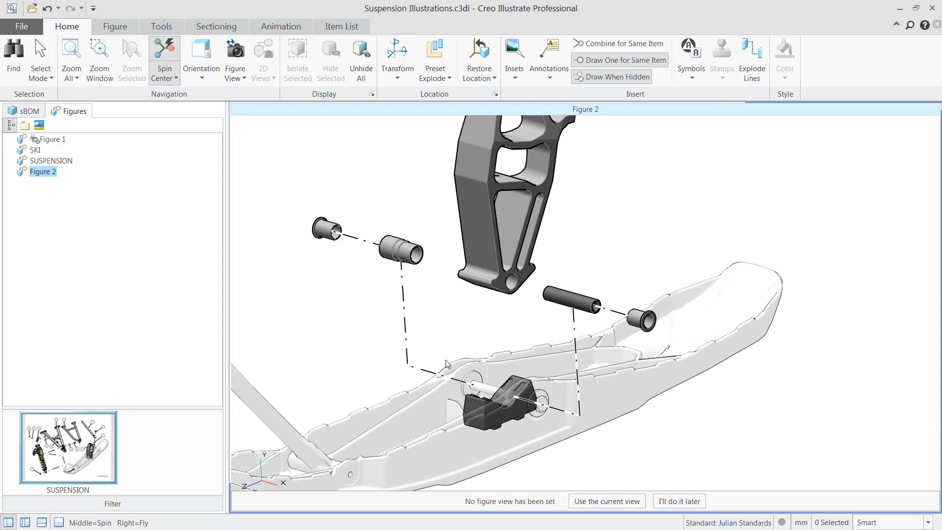
Set the start point of the stepped-bushing side's explode line to the spindle's lower bore
click(408, 354)
right_click(427, 318)
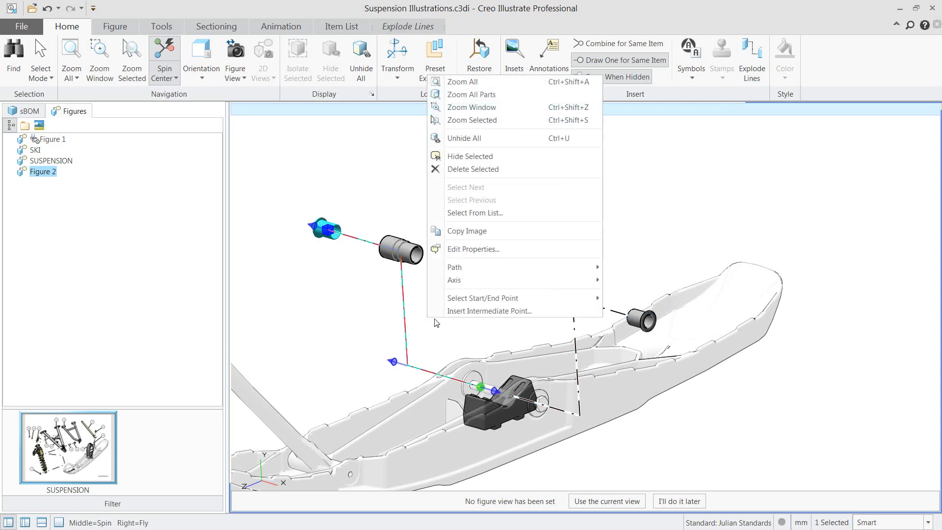
mouse_move(490, 296)
click(620, 299)
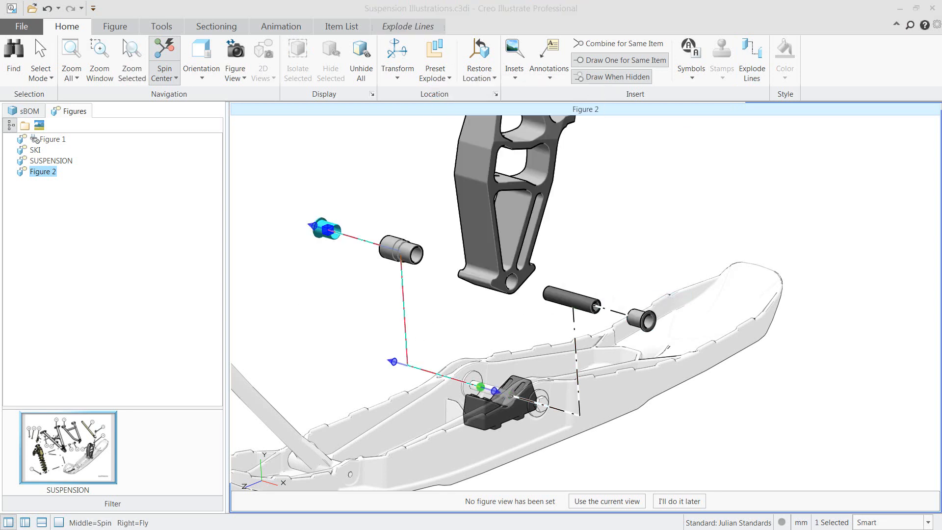
drag(0, 245, 772, 161)
middle_drag(567, 247, 607, 252)
scroll(540, 204, up, 5)
click(550, 194)
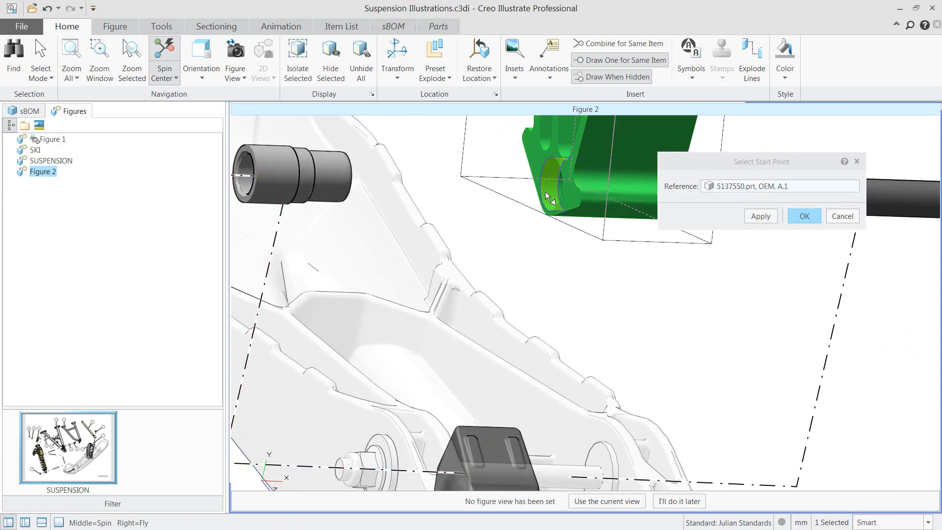
click(803, 216)
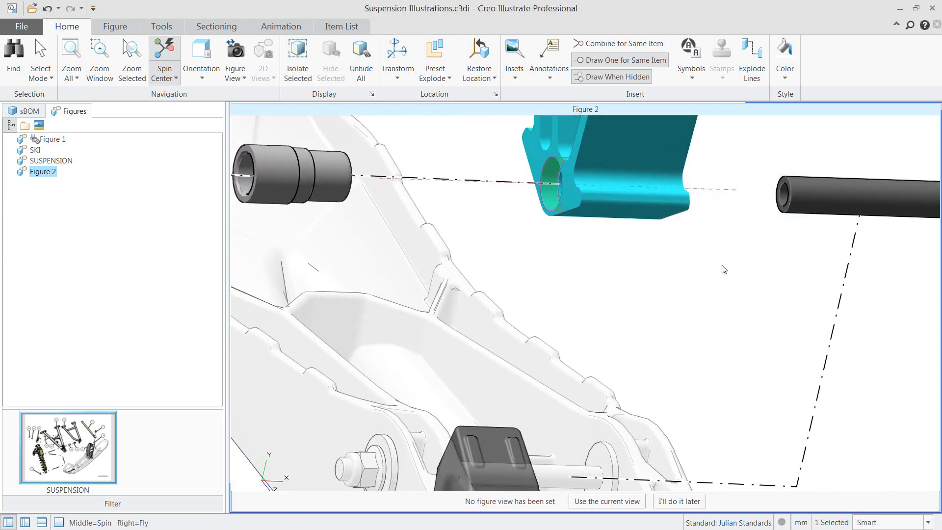
Set the start point of the inner-sleeve side's explode line to the cylindrical face of the spindle's lower bore
click(843, 282)
right_click(764, 282)
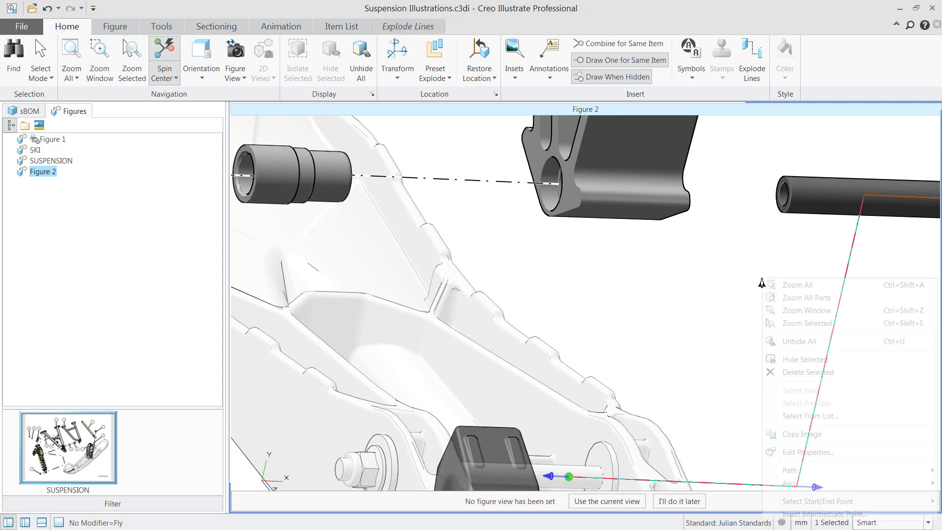
mouse_move(785, 501)
click(754, 501)
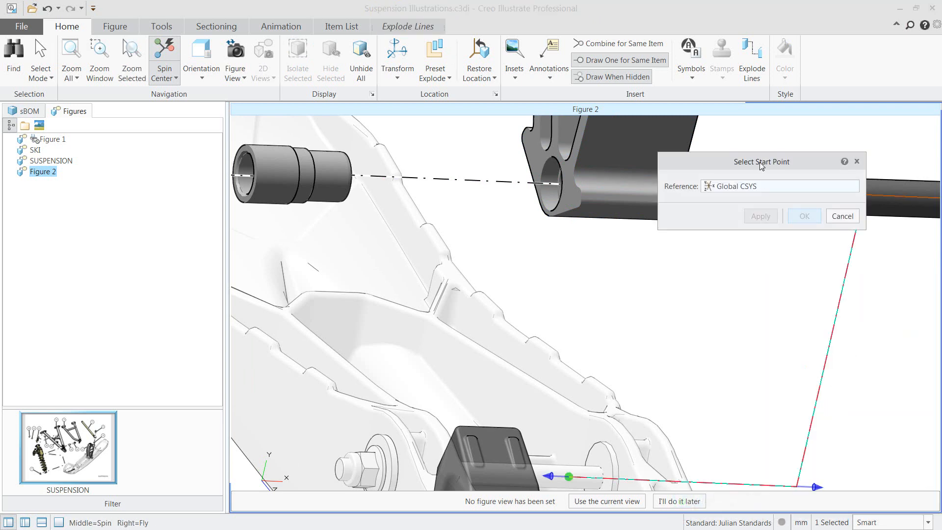
drag(760, 163, 583, 316)
middle_drag(706, 233, 664, 226)
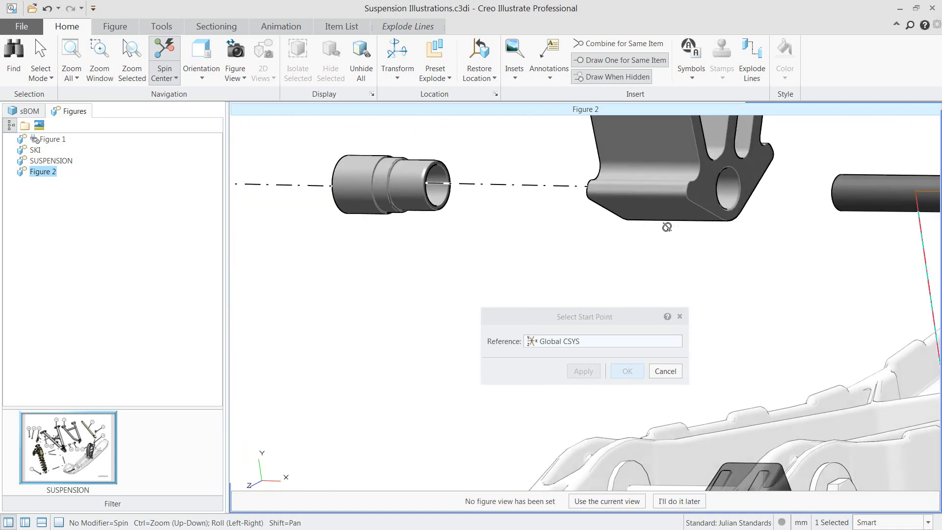
click(718, 195)
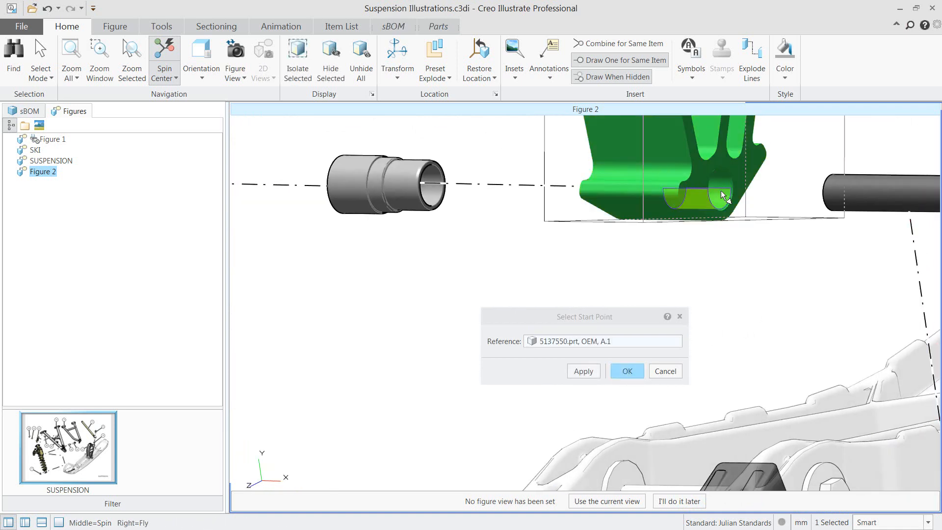
click(626, 371)
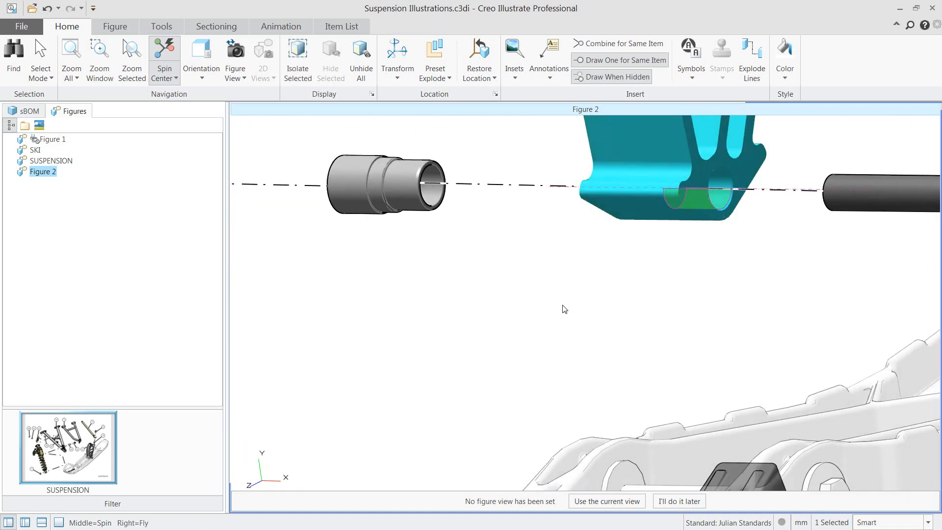
Change the path of both explode lines at the spindle bore to Direct
click(489, 185)
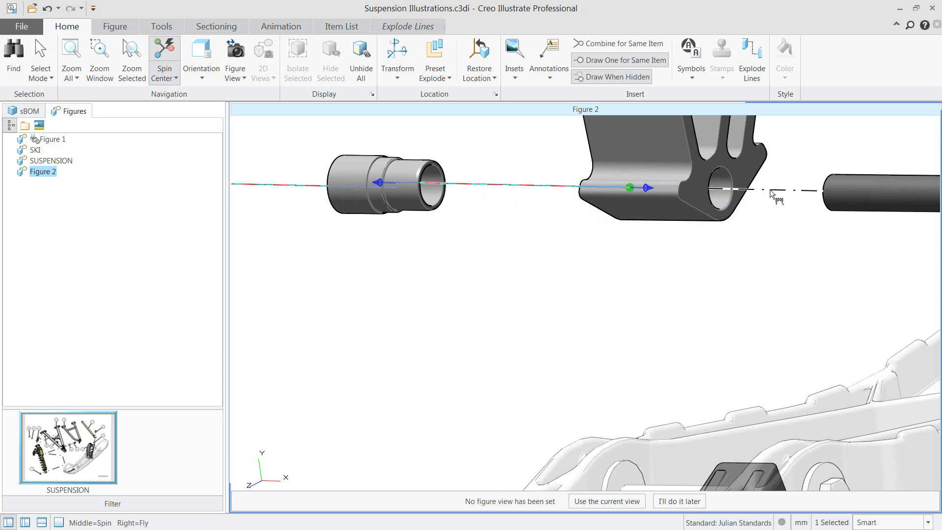
click(434, 31)
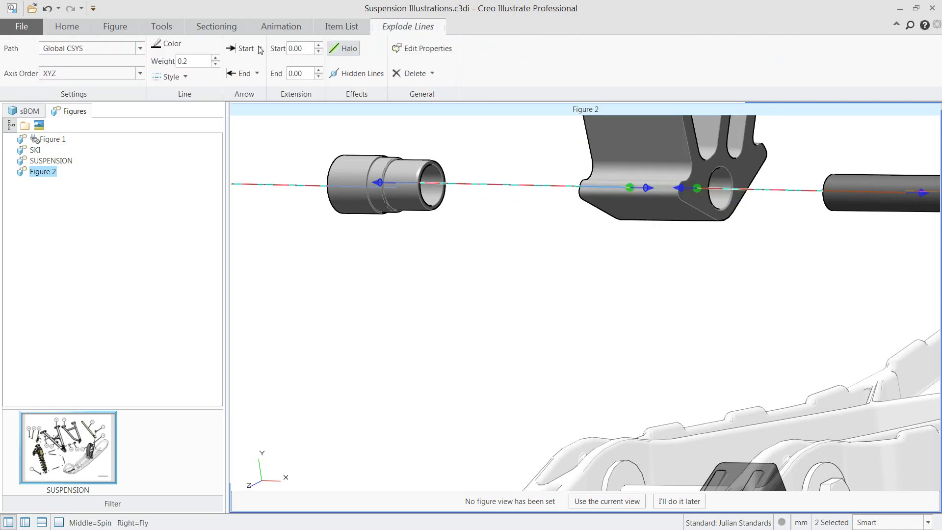
click(88, 48)
click(75, 60)
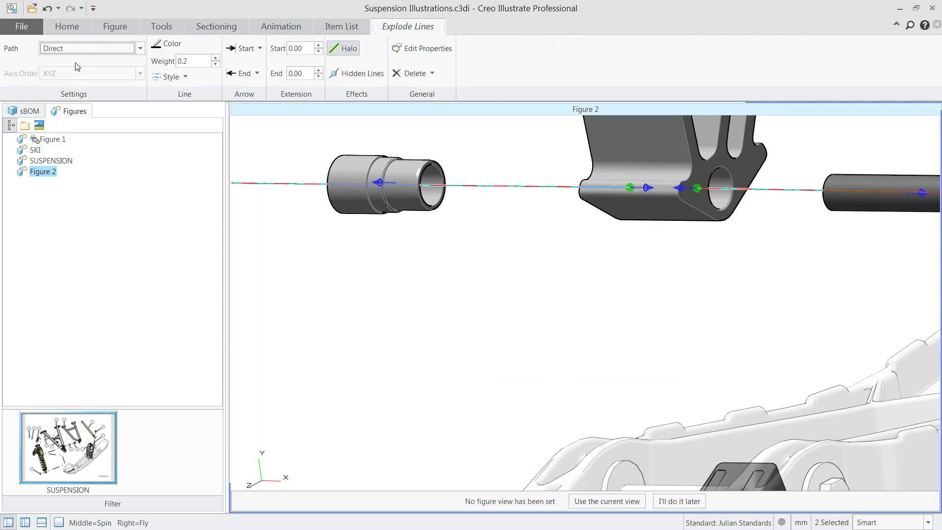
click(375, 263)
Color the two flanged bushings, the stepped bushing and the inner sleeve pale yellow
scroll(447, 278, down, 5)
middle_drag(446, 278, 602, 255)
scroll(578, 236, down, 2)
click(365, 260)
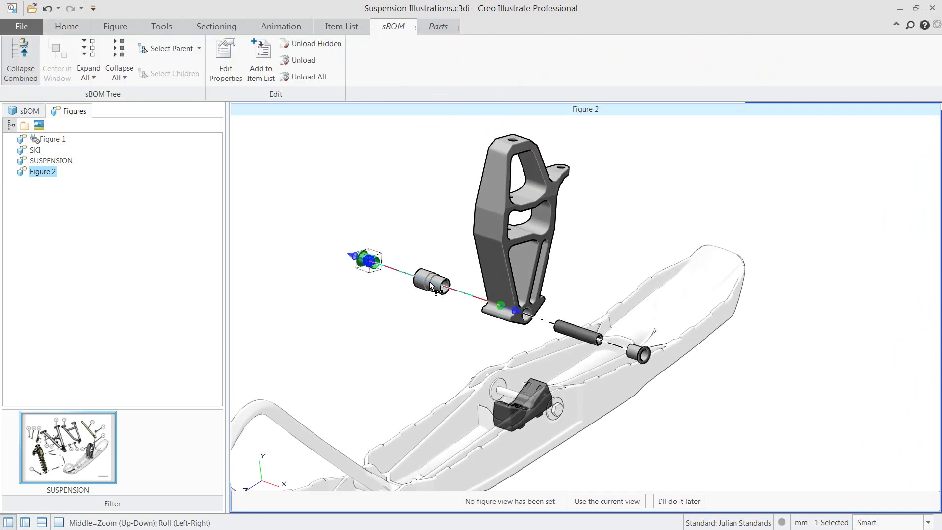
ctrl+click(637, 353)
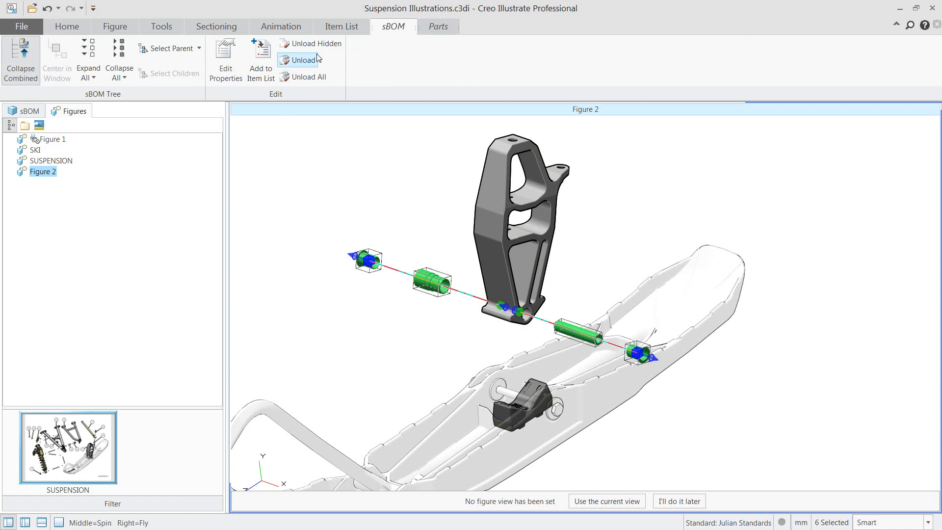
click(438, 26)
click(219, 54)
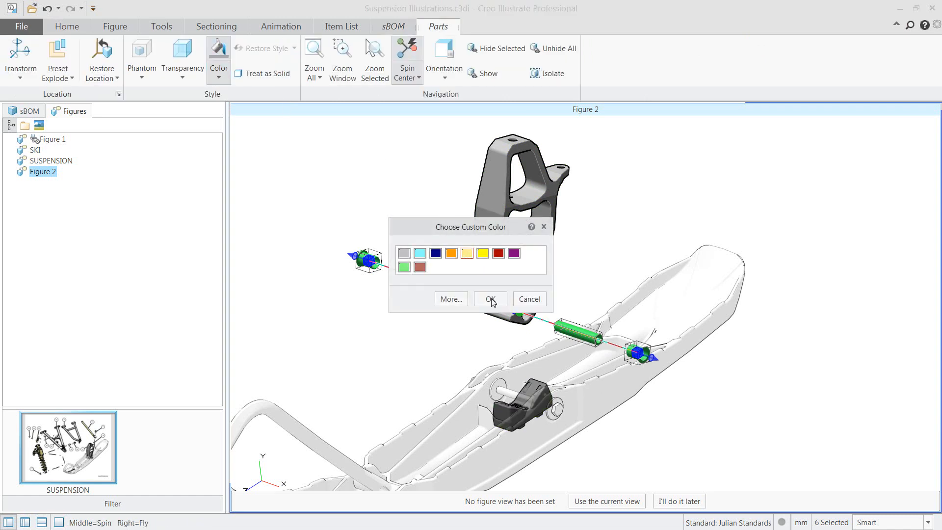
click(491, 299)
click(613, 267)
Color the spindle and the block mounted in the ski light cyan
click(499, 261)
ctrl+click(539, 392)
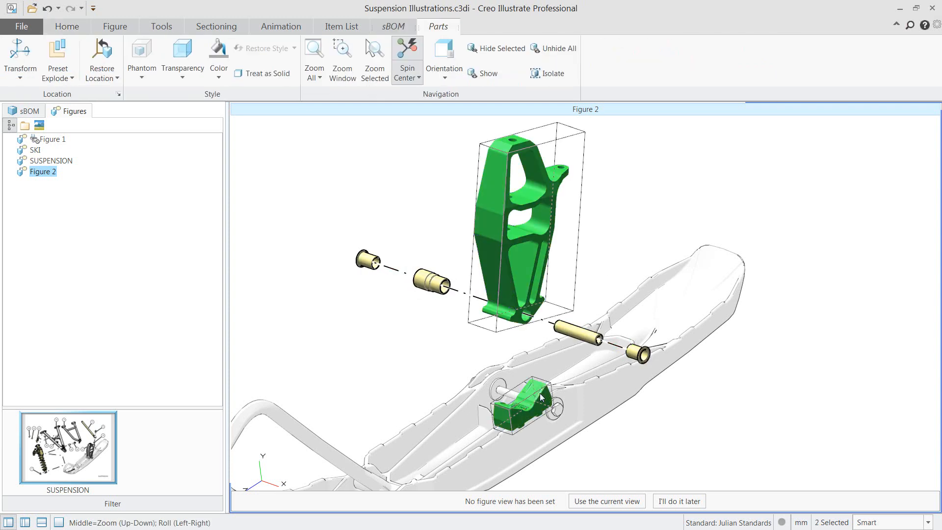
click(218, 53)
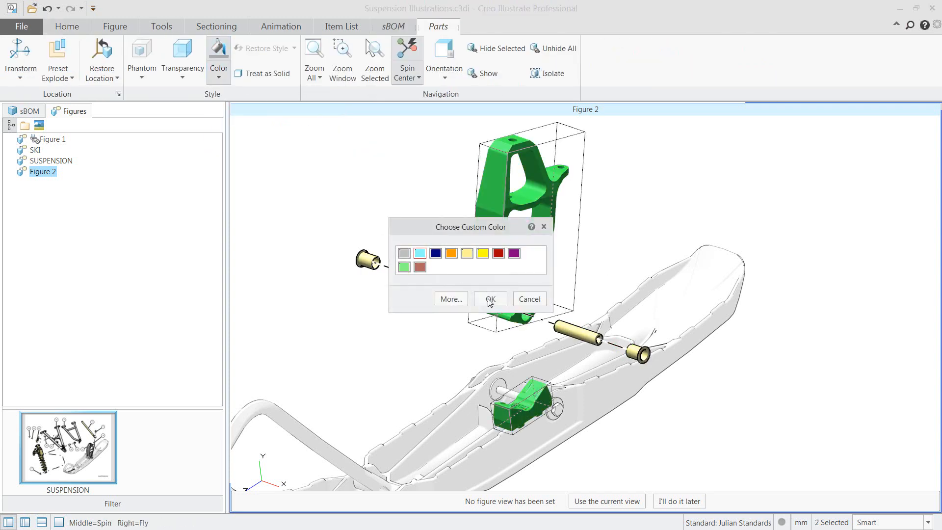
click(489, 299)
click(392, 197)
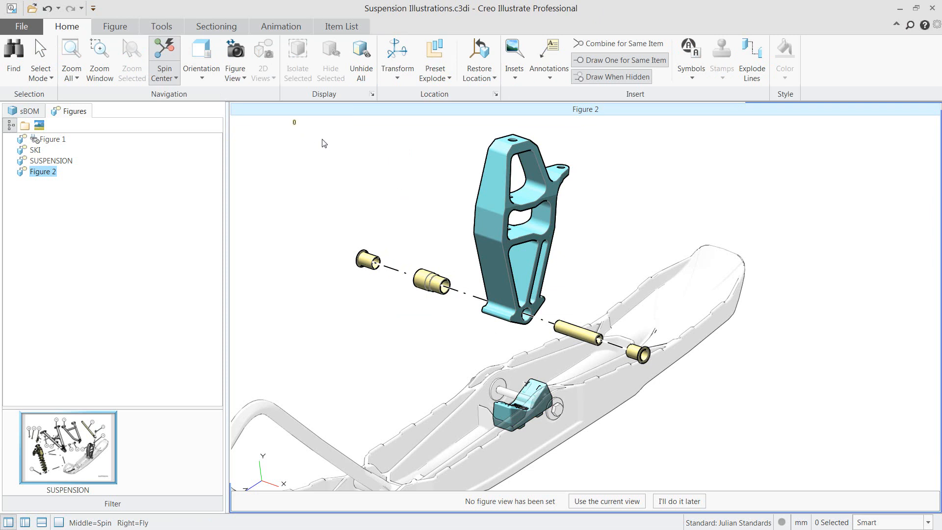
Move the spindle, its bushings and the inner sleeve together about 87 mm in the negative Z direction, towards the ski tip
drag(293, 120, 691, 375)
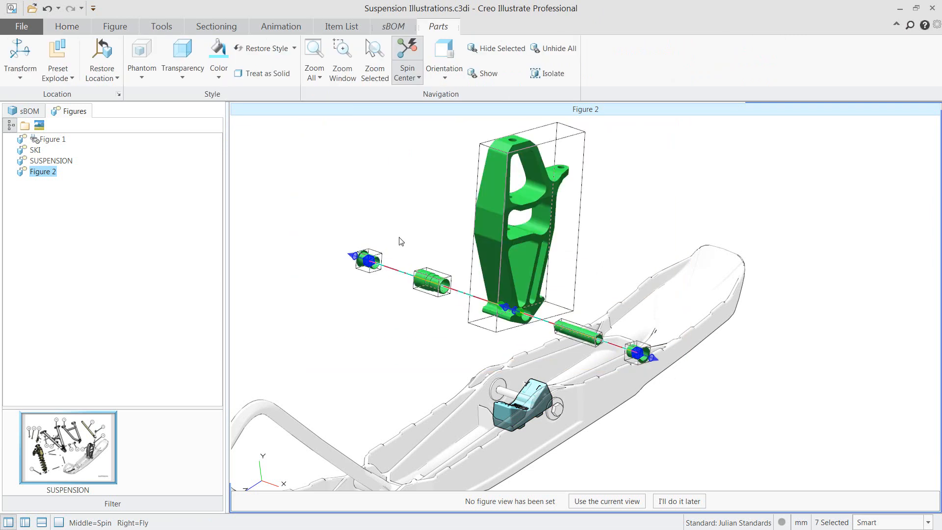
click(20, 50)
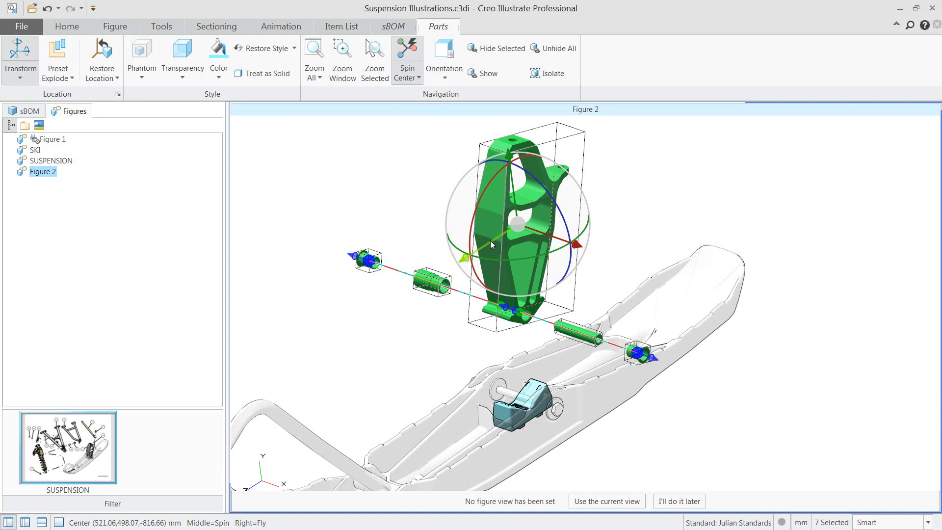
drag(491, 244, 541, 226)
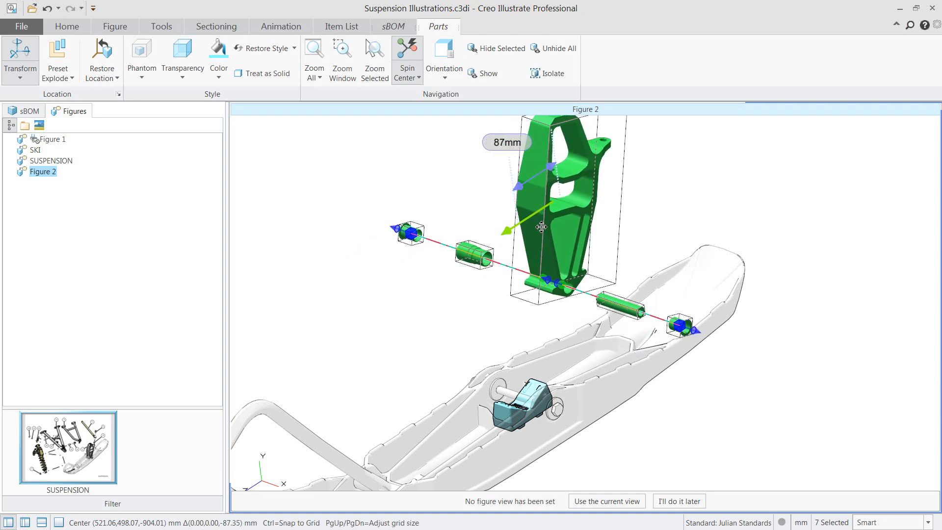
click(452, 184)
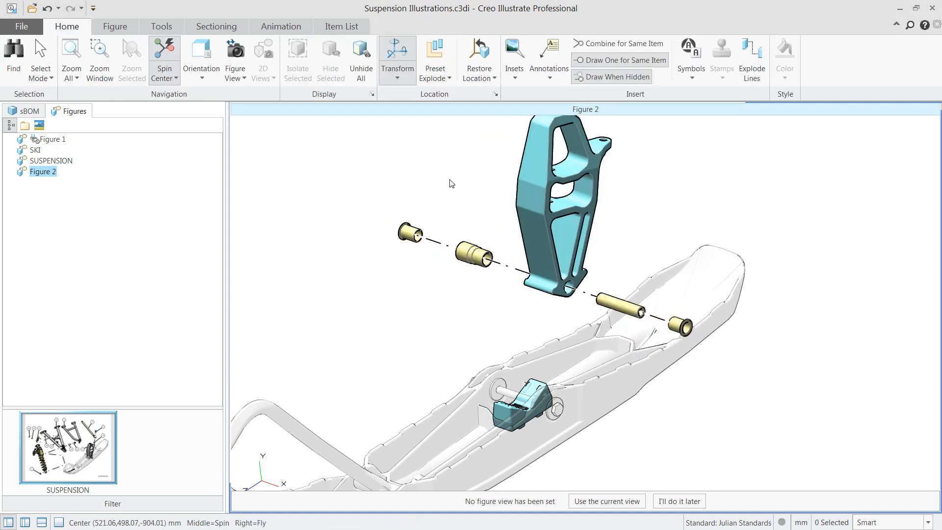
Insert an Arrow Straight symbol on the block mounted in the ski, viewed from above
key(y)
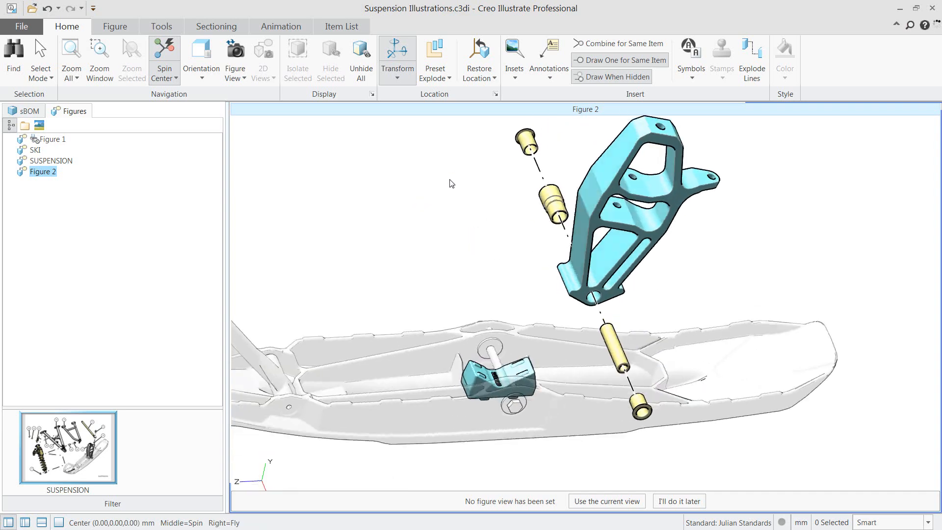
shift+middle_drag(536, 183, 461, 242)
scroll(479, 231, down, 1)
scroll(481, 234, down, 3)
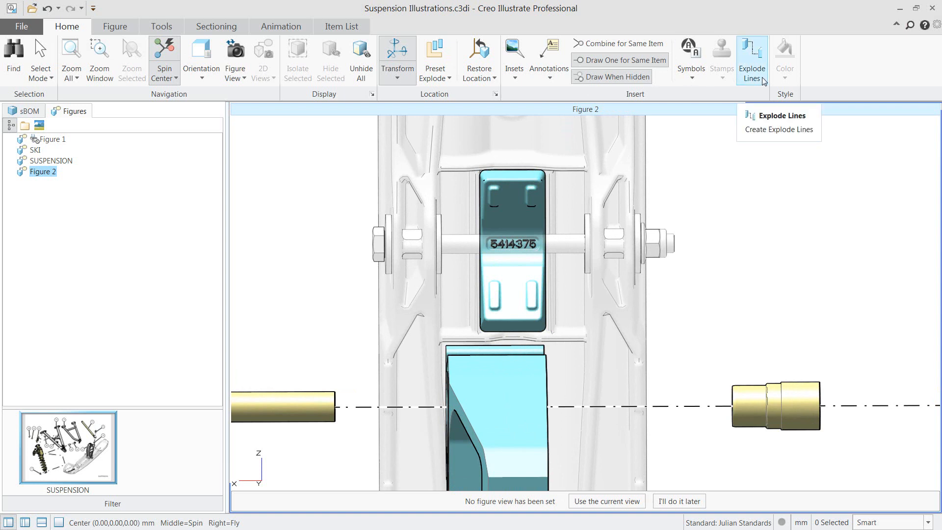
click(690, 59)
scroll(612, 176, down, 1)
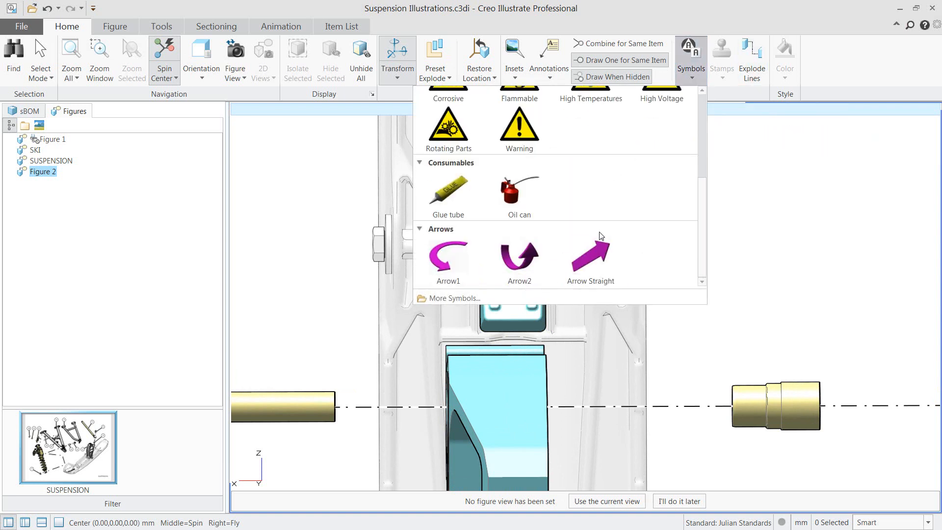
click(590, 257)
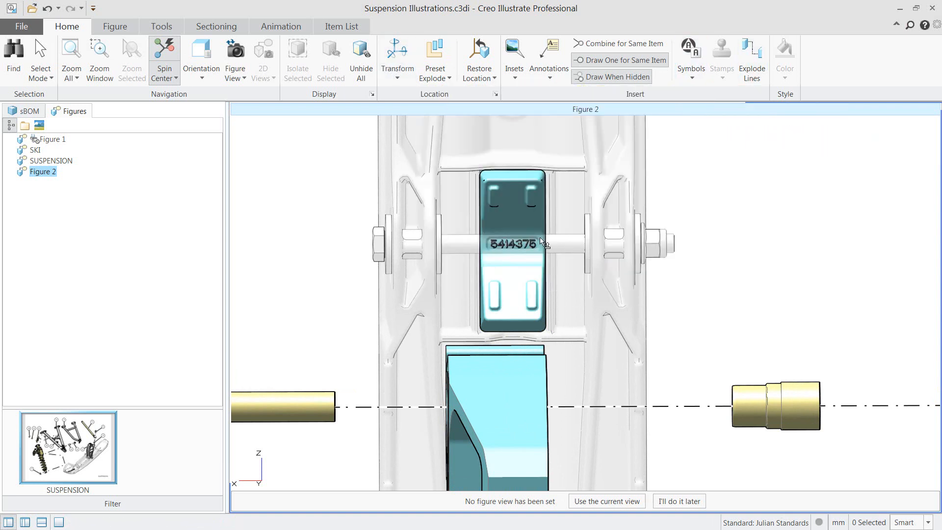
click(495, 204)
Turn the arrow symbol to point along the ski's length in positive Z and move it beside the block
scroll(603, 225, up, 2)
scroll(601, 222, up, 1)
mouse_move(609, 215)
middle_down()
mouse_move(622, 217)
mouse_move(614, 222)
middle_up()
click(614, 223)
click(464, 225)
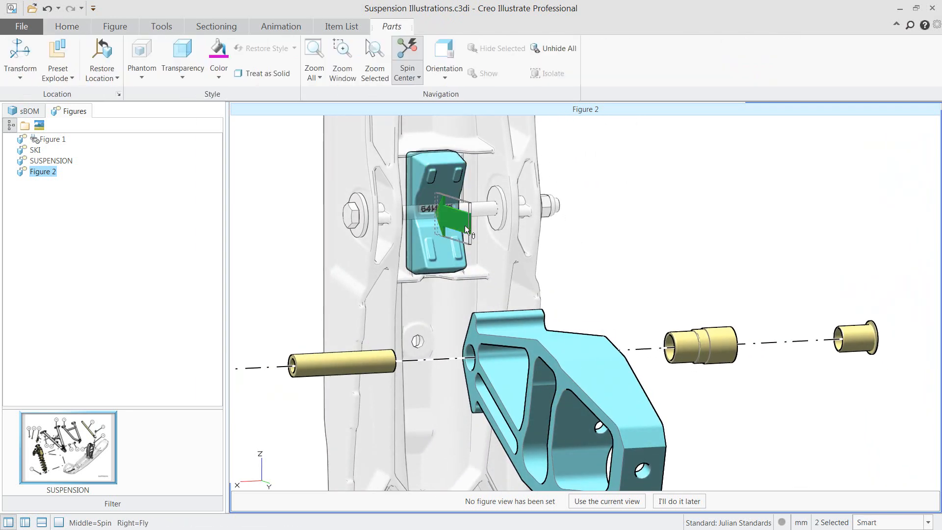
key(ctrl+t)
drag(476, 190, 411, 216)
click(605, 217)
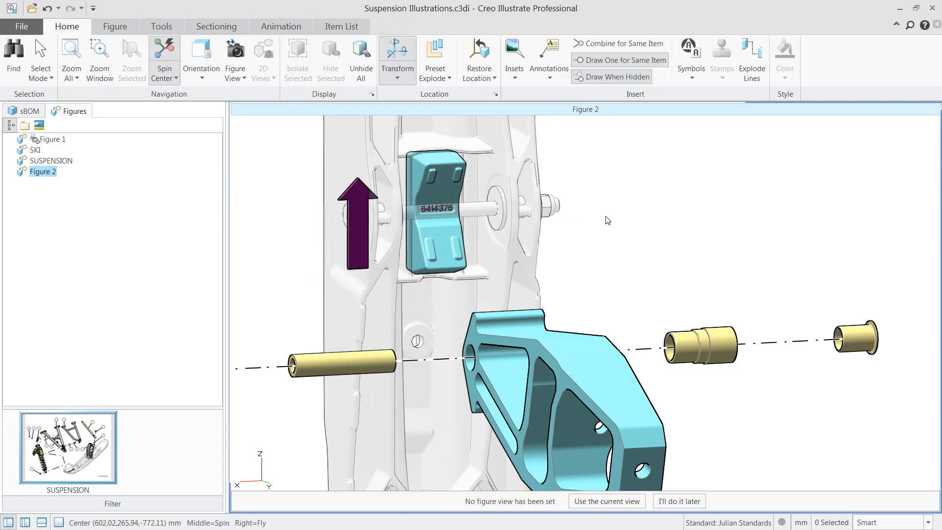
From the top view, shift the arrow symbol sideways until it lies just outside the ski's edge
key(ctrl+d)
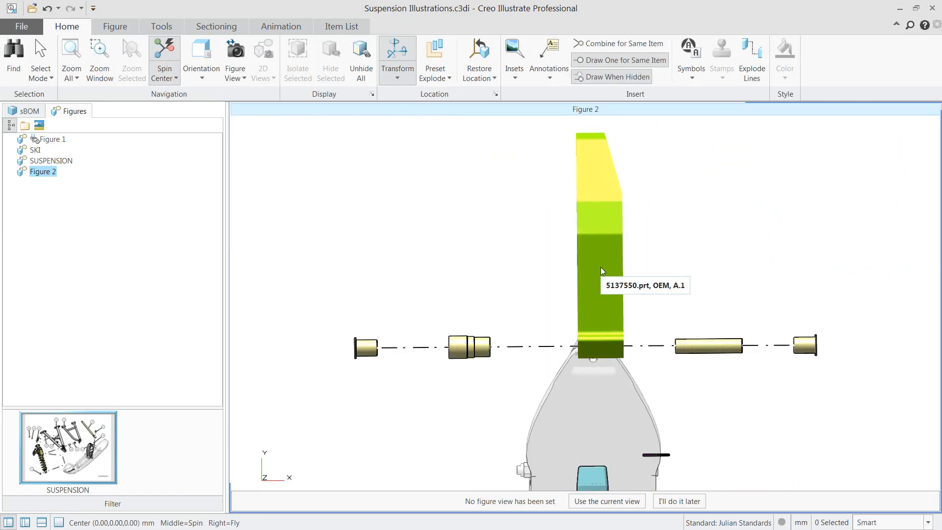
key(y)
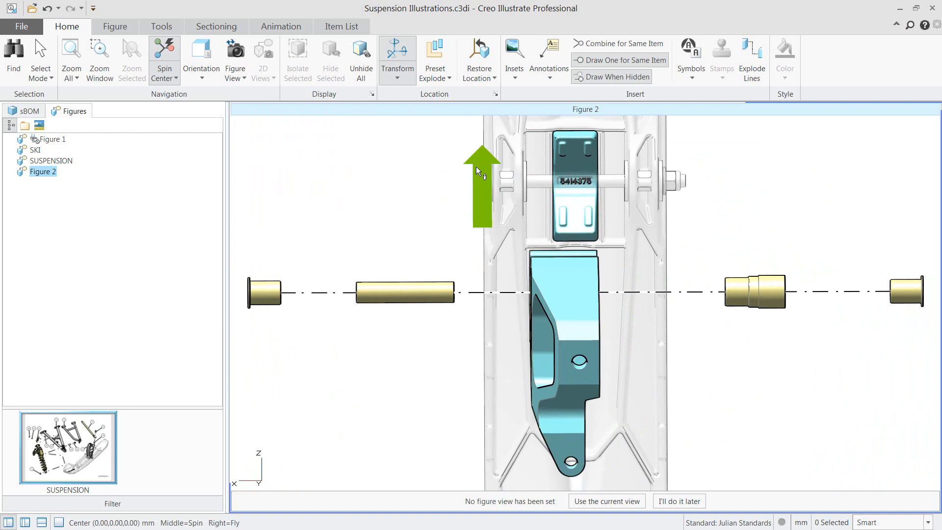
click(477, 170)
drag(562, 184, 544, 183)
key(Escape)
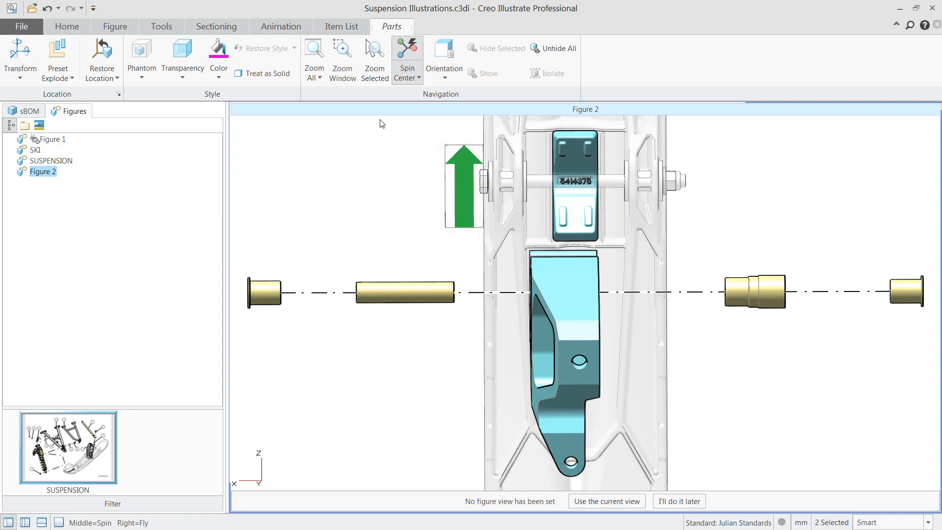
Color the arrow symbol black with custom RGB values 0, 0, 0
click(218, 49)
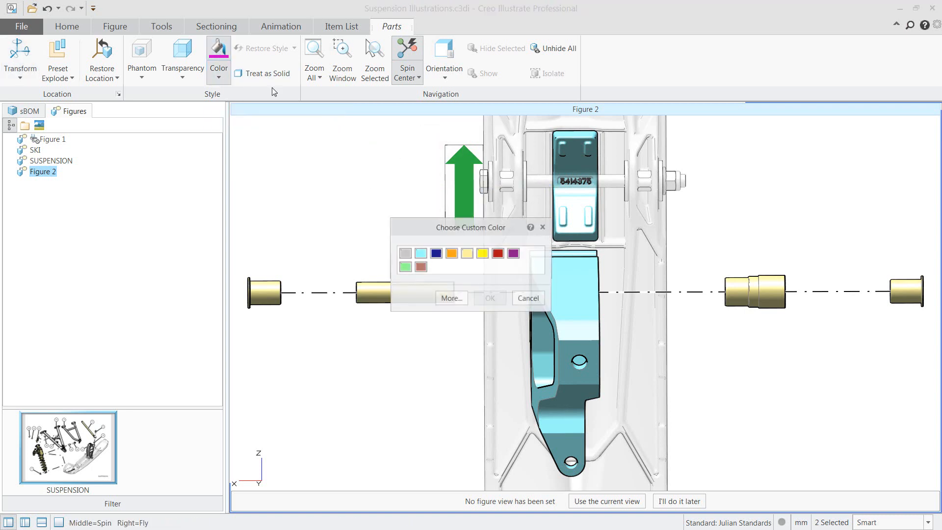
click(458, 301)
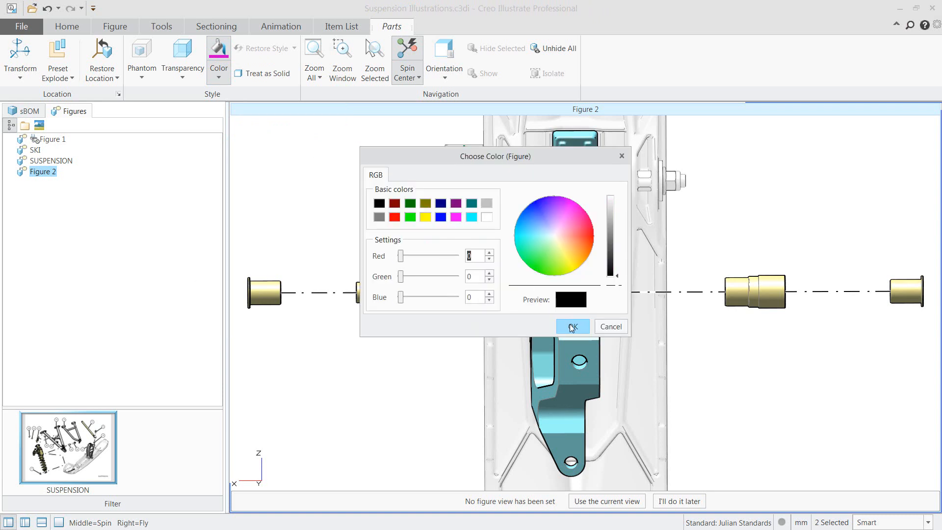
click(572, 327)
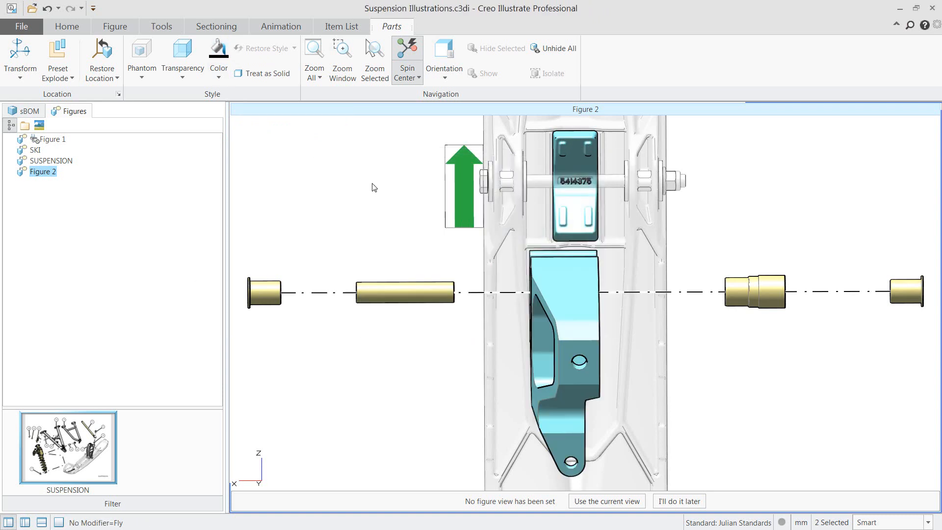
Enlarge the arrow symbol through its figure scale factor and move it about 18 mm in the positive Z direction
right_click(373, 188)
click(402, 421)
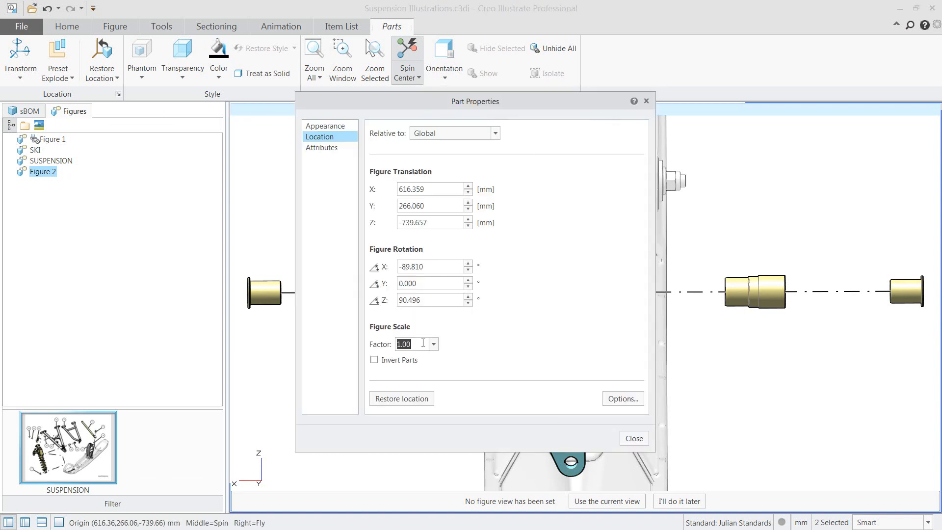
click(634, 438)
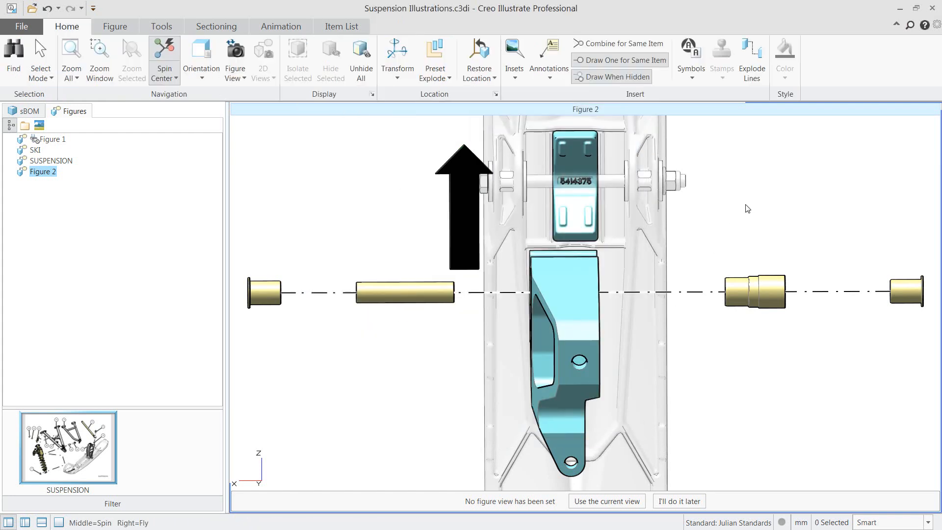
double_click(466, 205)
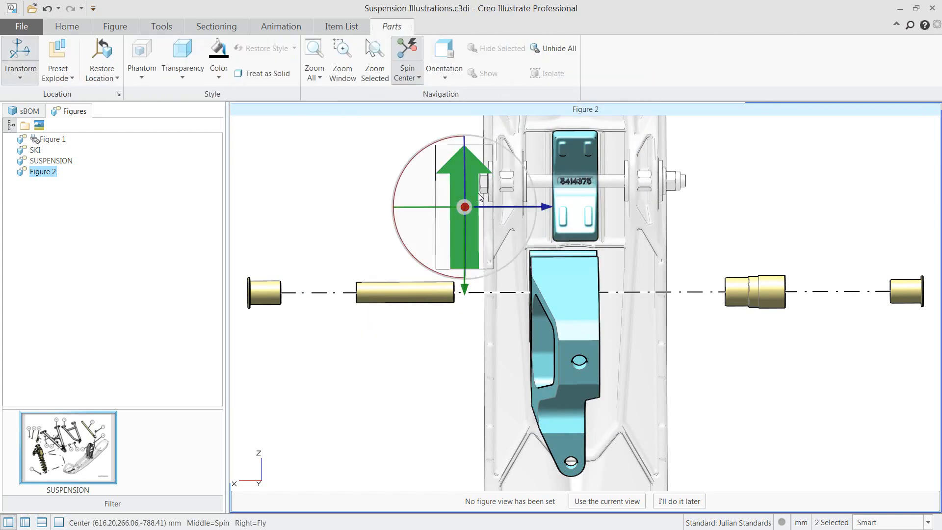
drag(465, 287, 464, 265)
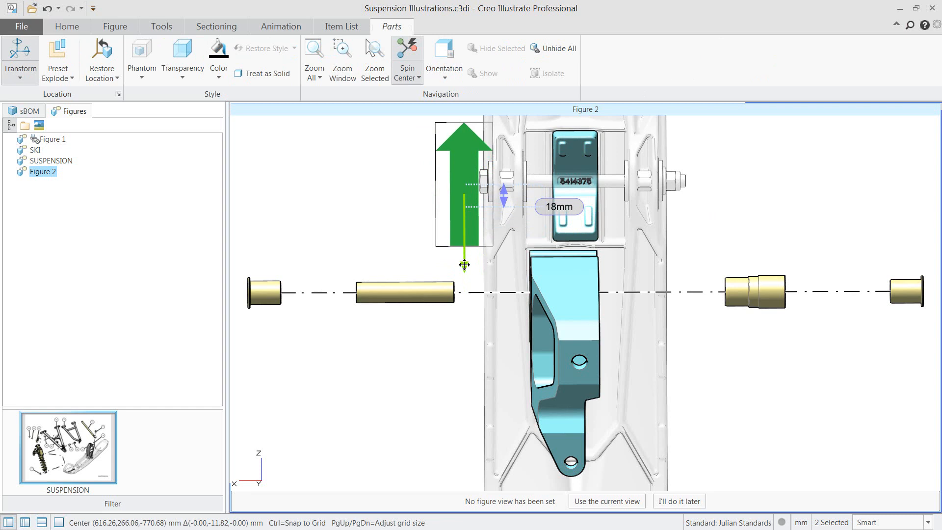
click(753, 223)
Insert an Inset B detail view focused on the block in the ski, placed beside the ski
scroll(750, 220, down, 3)
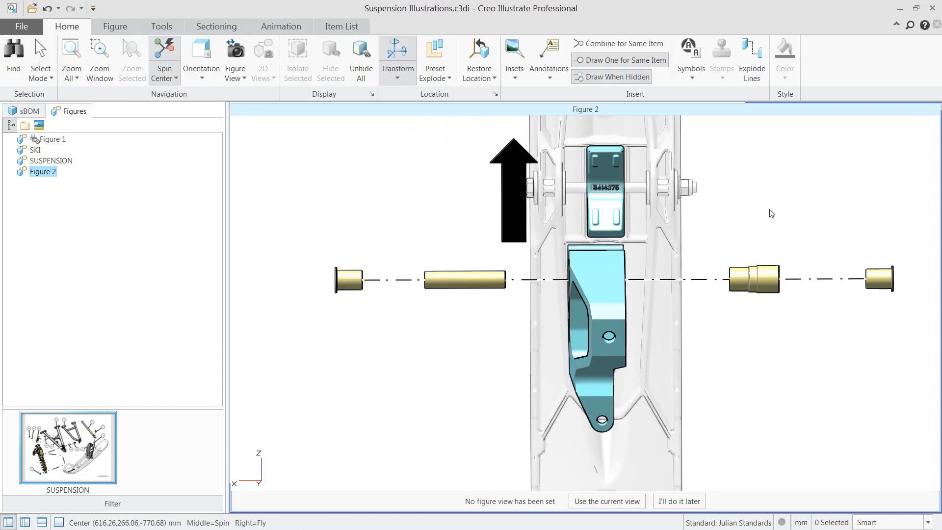
shift+middle_drag(771, 210, 675, 250)
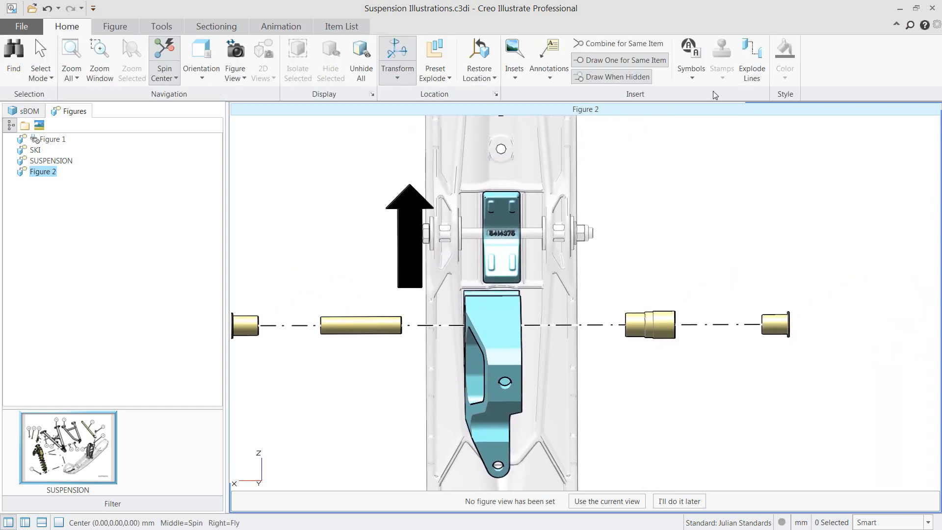
click(524, 72)
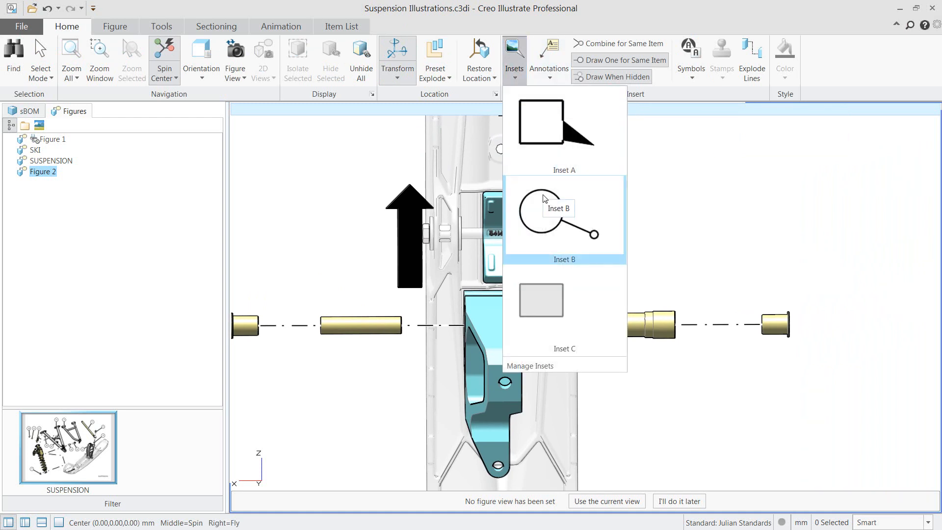
click(544, 218)
click(508, 224)
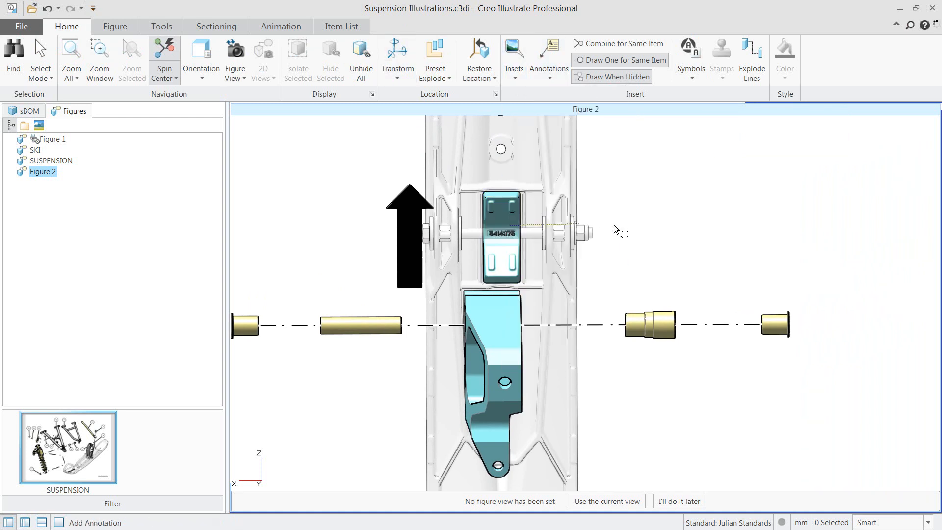
click(757, 210)
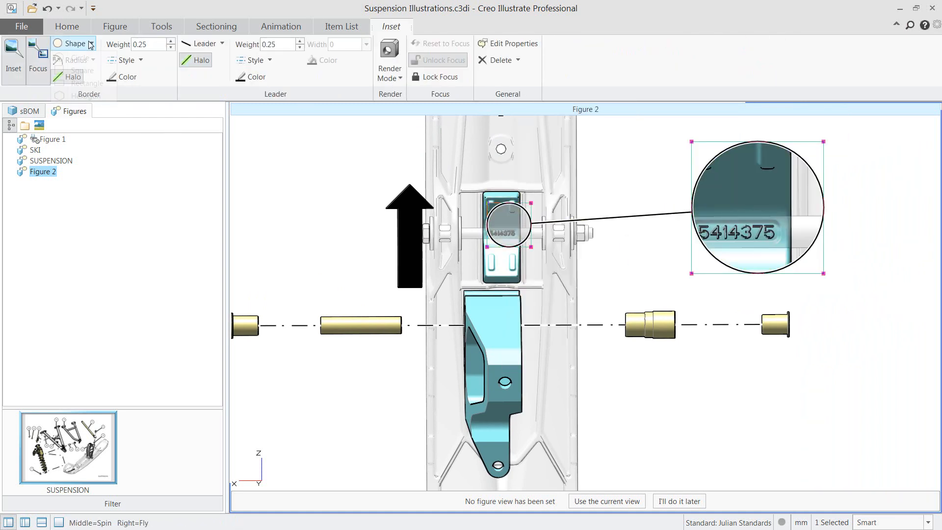
Change the inset's shape to a rectangle and enlarge its focus area to cover the block, cross bolt and arrow
click(74, 44)
click(82, 83)
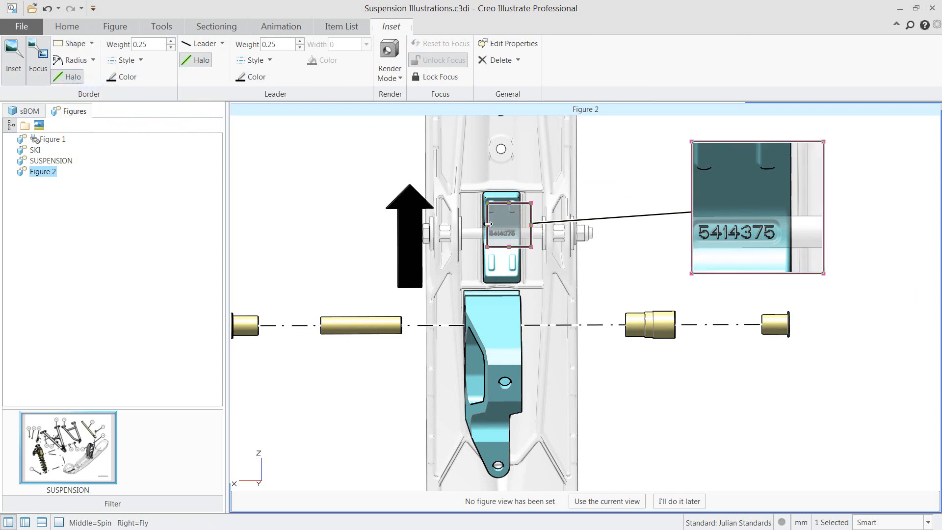
drag(485, 224, 401, 228)
drag(440, 142, 624, 181)
drag(510, 204, 515, 173)
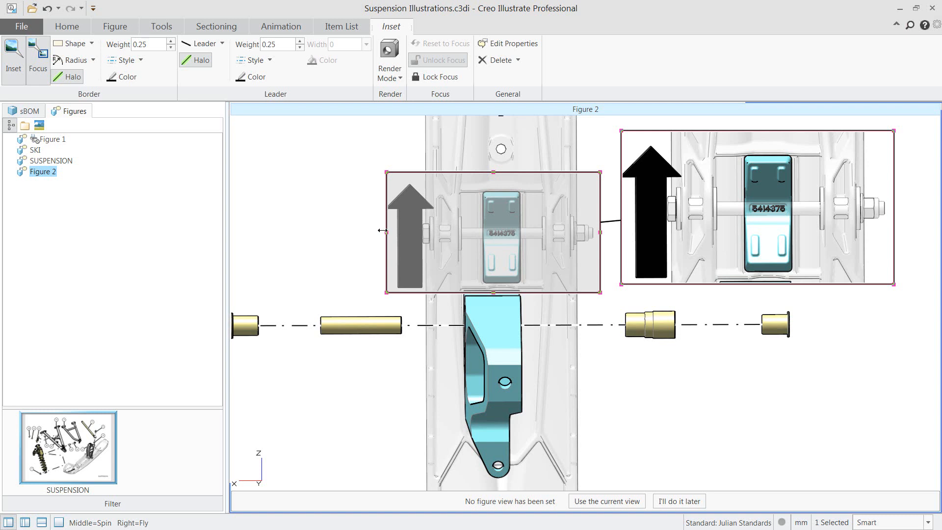
drag(382, 230, 376, 230)
click(350, 216)
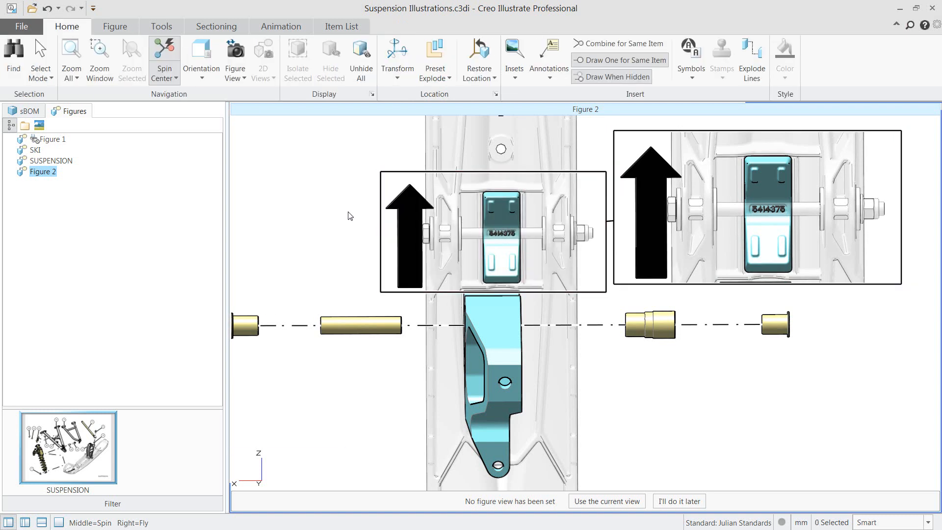
Set the inset's leader to None
scroll(347, 227, down, 3)
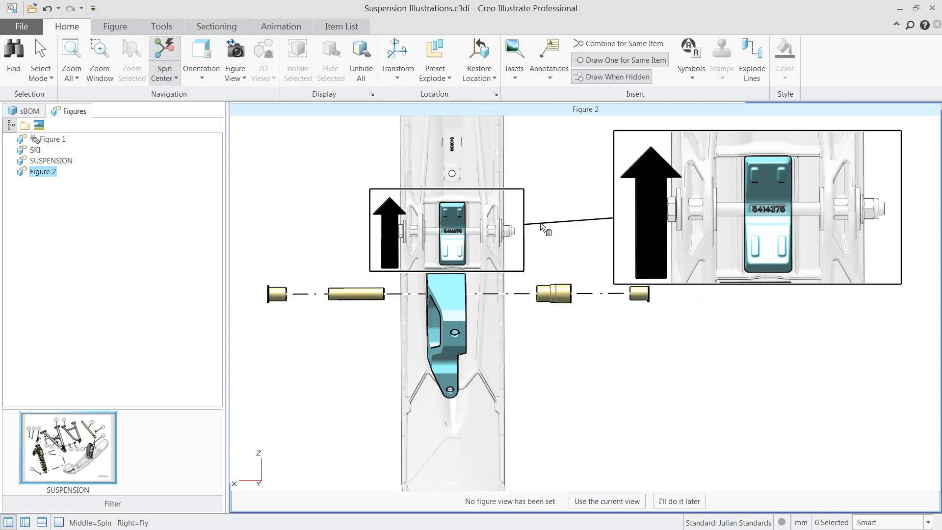
click(540, 222)
click(439, 59)
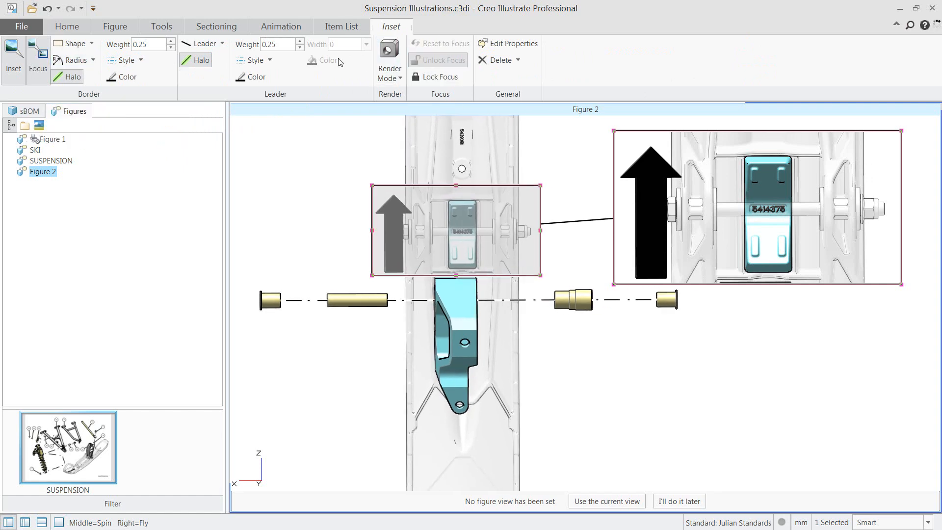
click(216, 43)
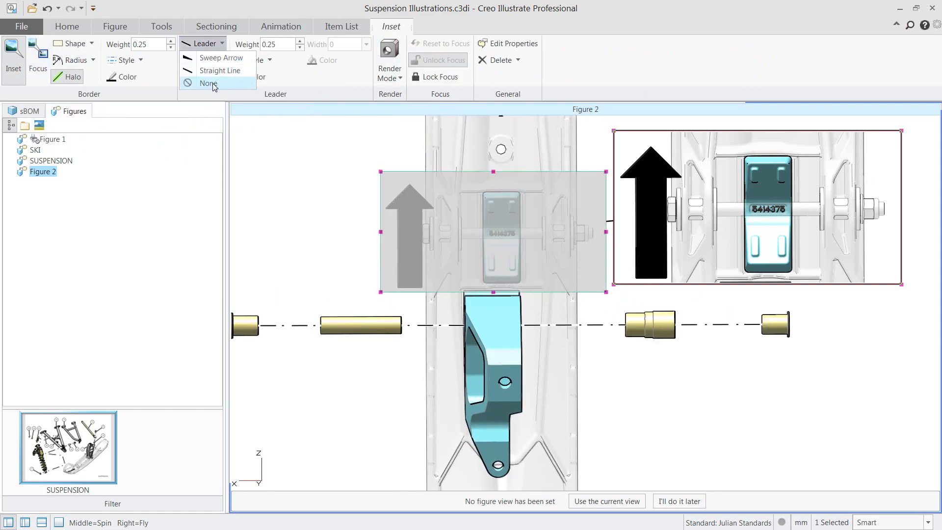
click(214, 83)
click(332, 202)
With the figure in a 3D view, set the page size to US Letter, add the caption and fit the page to the window
middle_drag(332, 202, 604, 332)
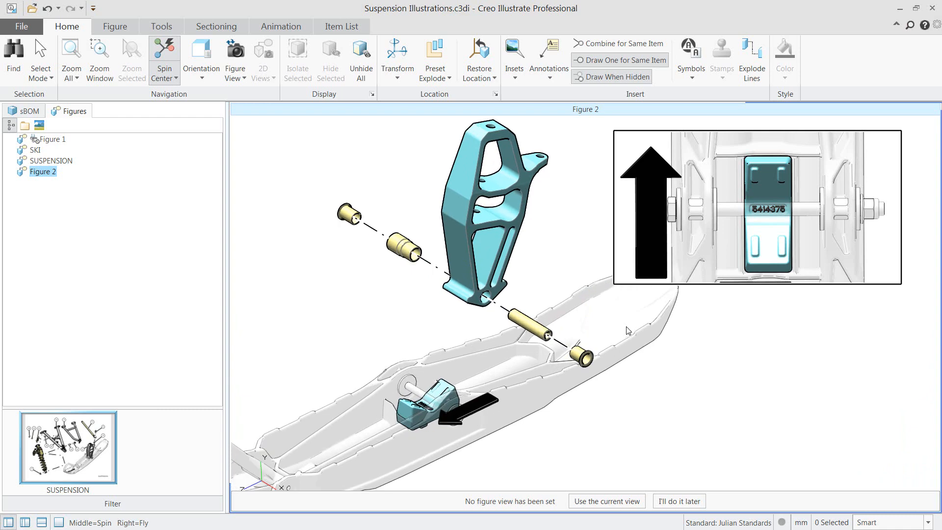
click(115, 26)
click(522, 69)
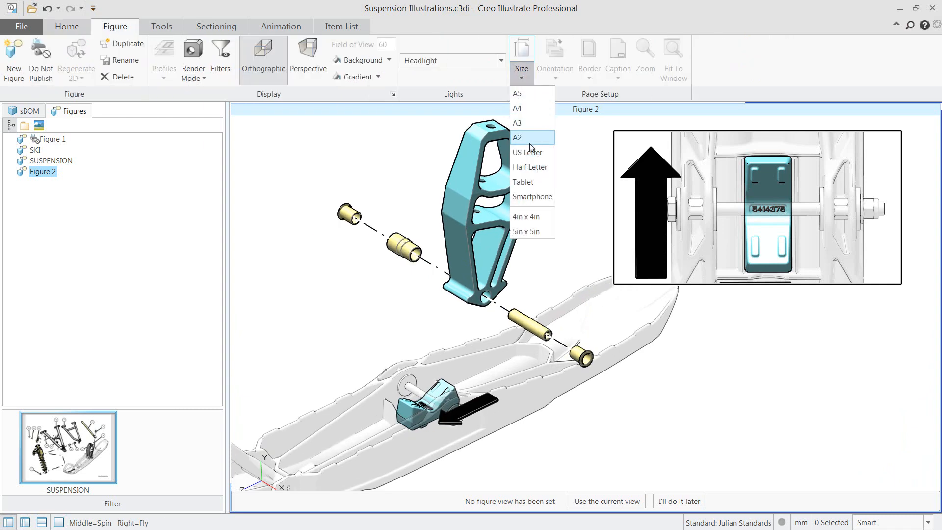
click(528, 152)
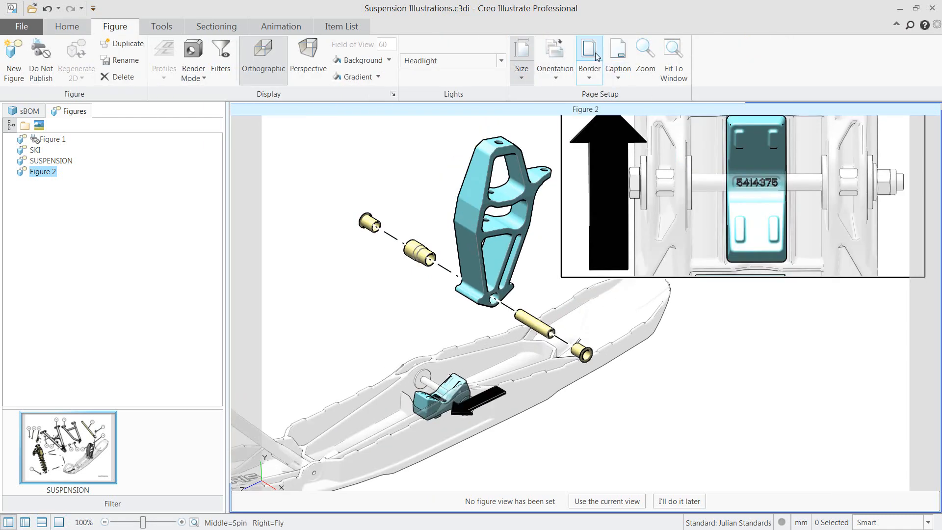
click(673, 69)
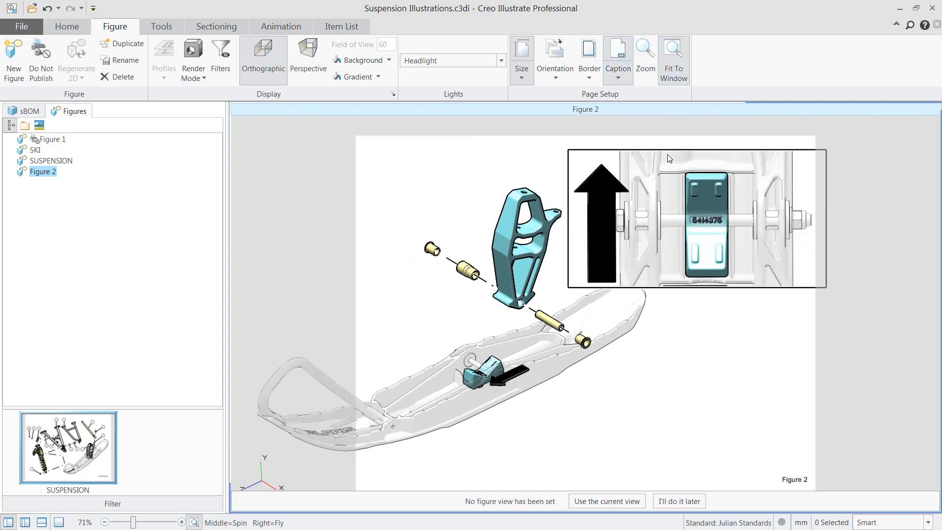
Shrink the inset and shift it so it sits inside the page's corner above the ski tip
shift+middle_drag(618, 340, 649, 402)
scroll(600, 402, up, 3)
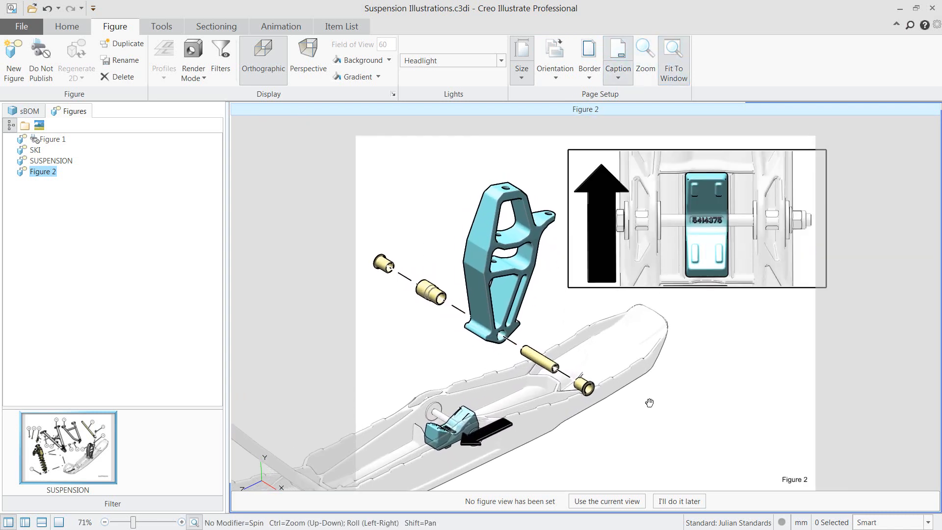
click(598, 150)
drag(568, 150, 594, 163)
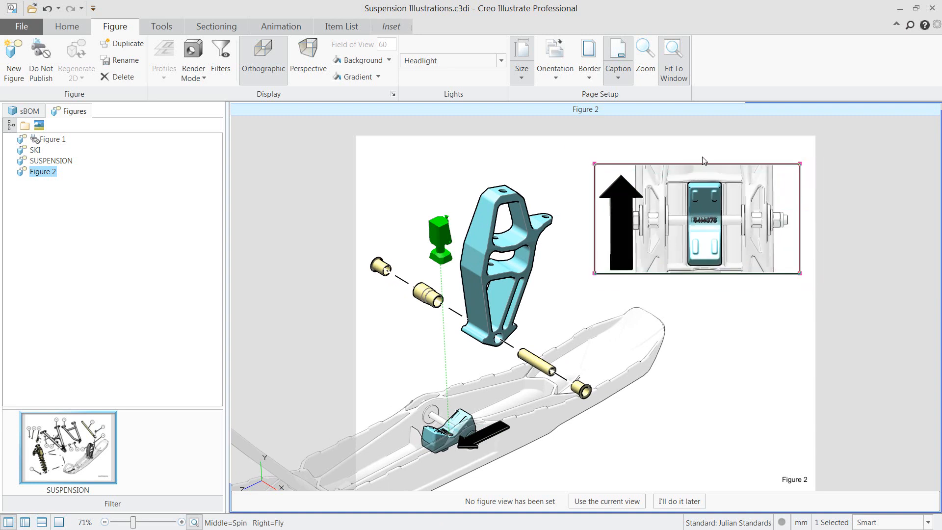
drag(703, 163, 703, 157)
click(781, 292)
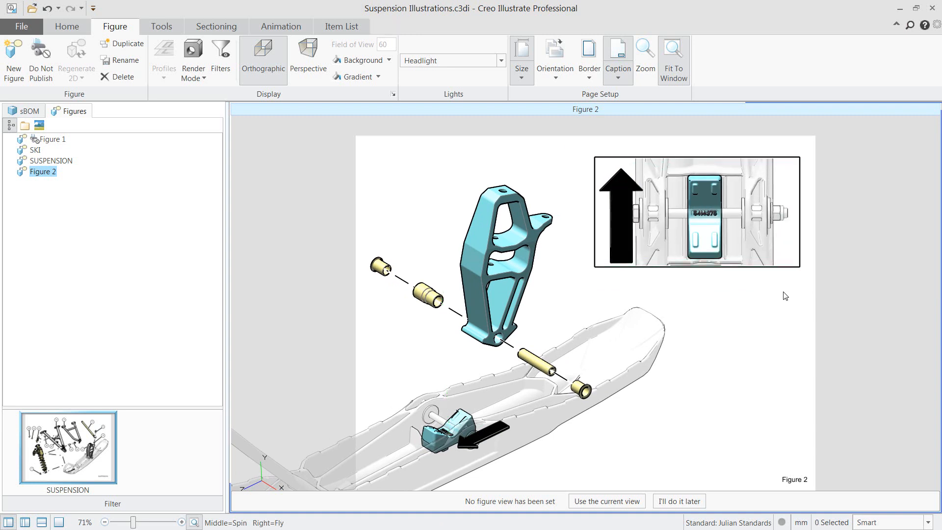
Center the exploded assembly beside the inset and use the current view as the figure view
shift+middle_drag(402, 229, 421, 227)
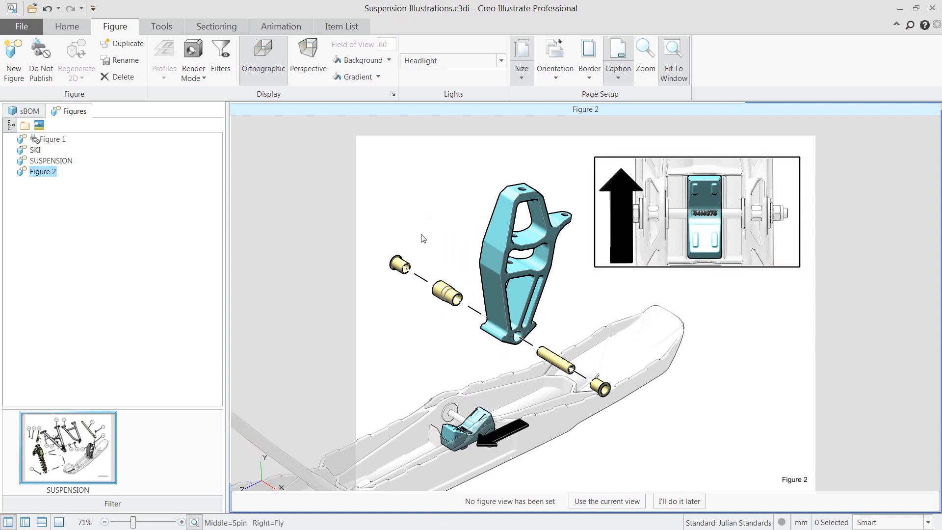
click(612, 505)
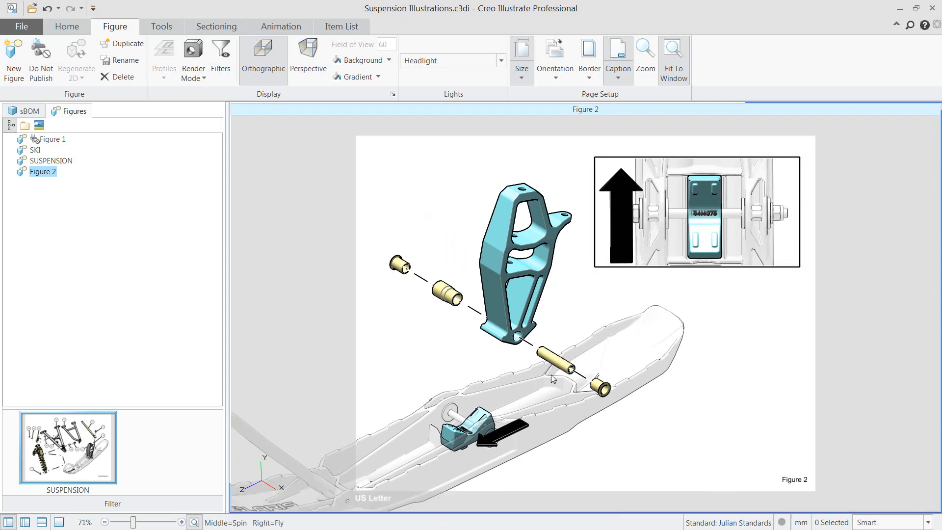
Add Item Number callouts to the spindle, the block in the ski and the four yellow bushings and tubes
ctrl+click(401, 265)
ctrl+click(447, 294)
ctrl+click(508, 321)
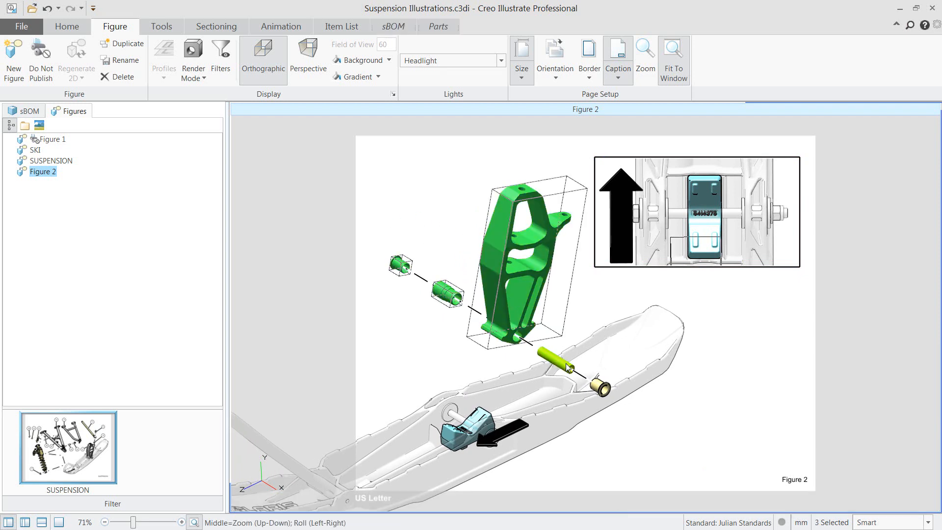
ctrl+click(598, 390)
ctrl+click(482, 417)
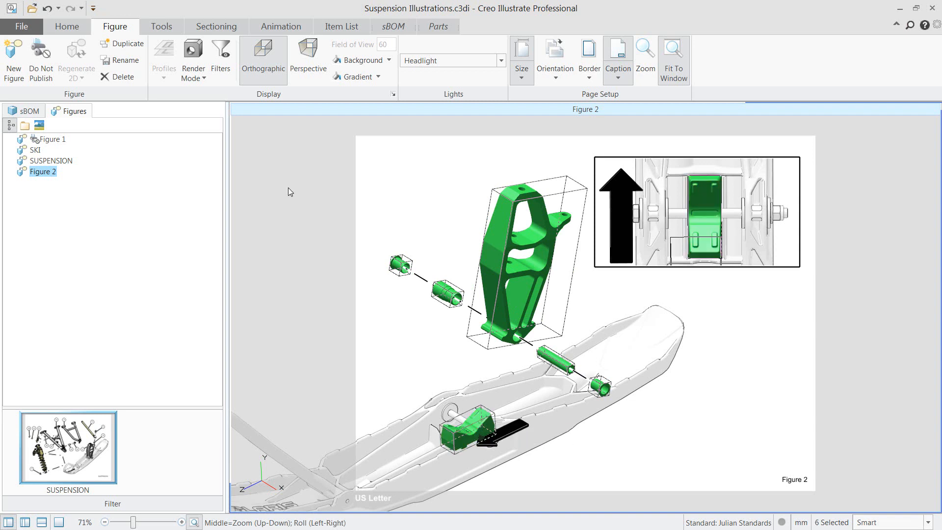
click(67, 26)
click(549, 73)
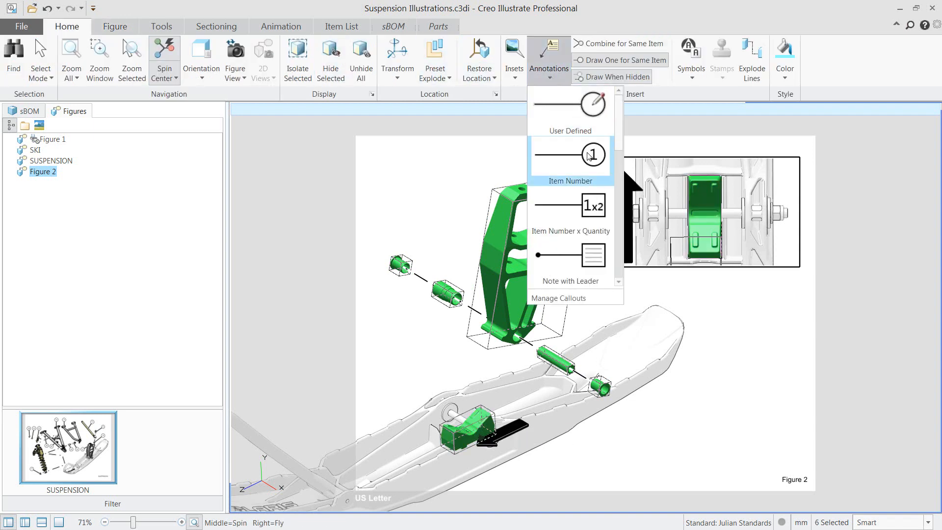
click(569, 162)
Place callouts 2 and 3 just above their bushings and callout 1 beside the spindle, with its leader attached to the spindle's edge
drag(399, 131, 403, 214)
drag(447, 130, 441, 214)
click(527, 131)
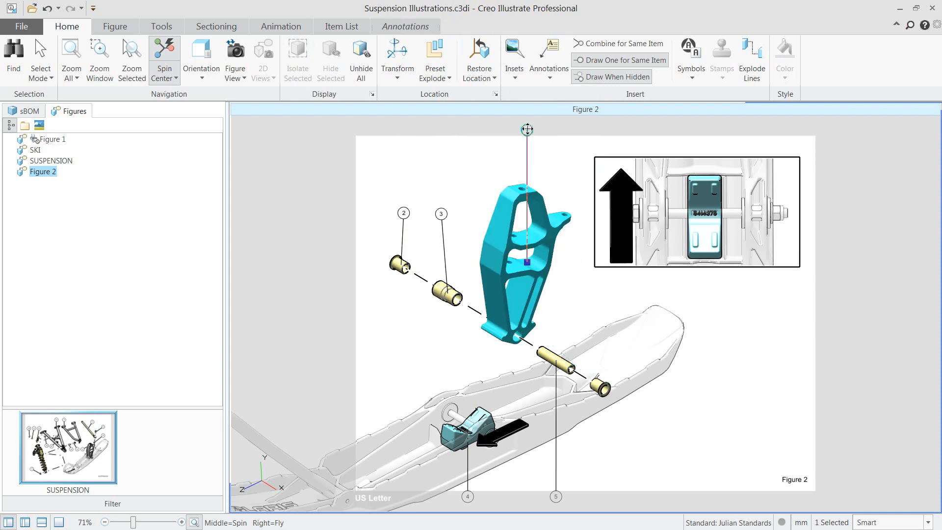
drag(526, 262, 495, 226)
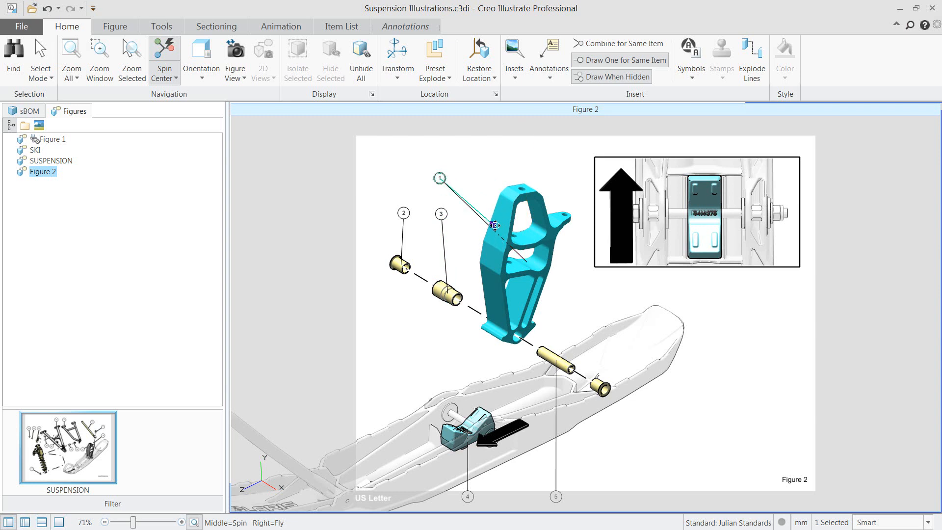
Move callout 4 above the block with its leader on the block's upper edge, and callout 5 above the long tube
click(468, 496)
drag(468, 496, 447, 357)
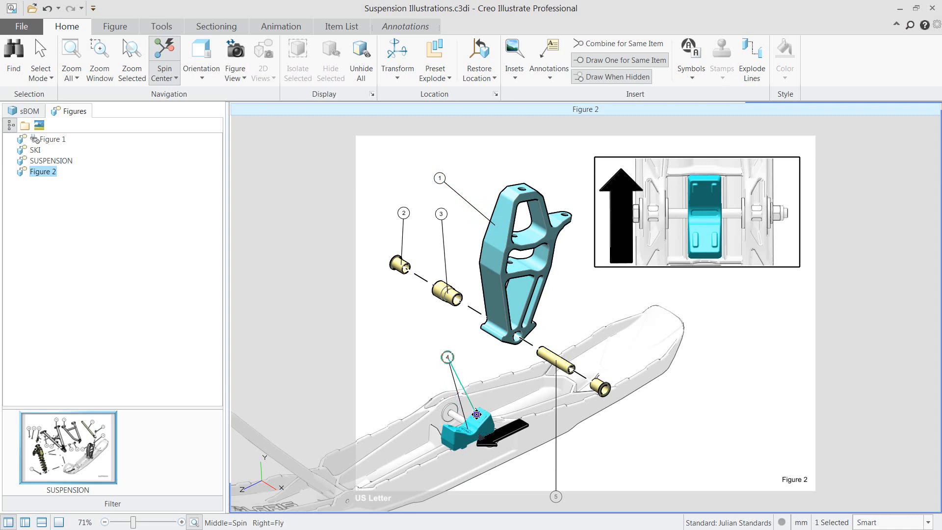
click(556, 495)
drag(556, 496, 570, 303)
click(593, 307)
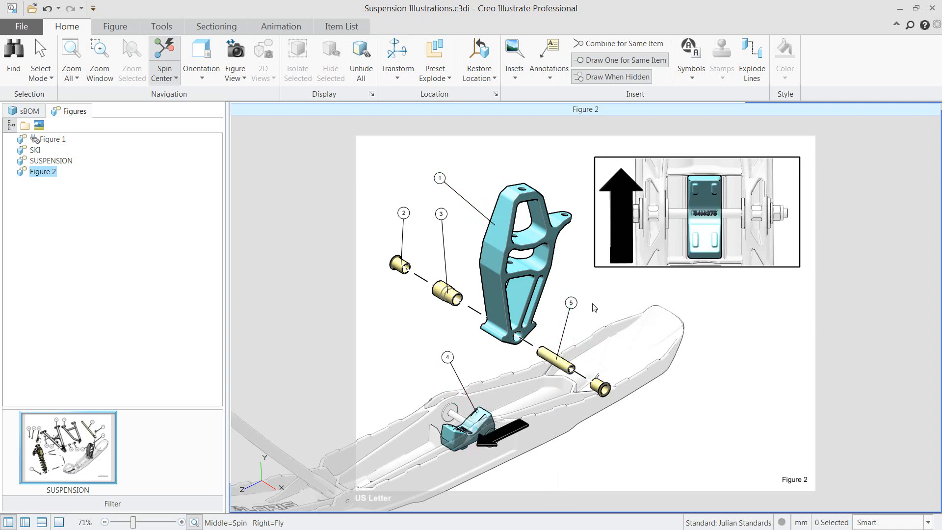
Format all five callouts with font size 14, leader weight 0.20 and a leader halo
click(261, 191)
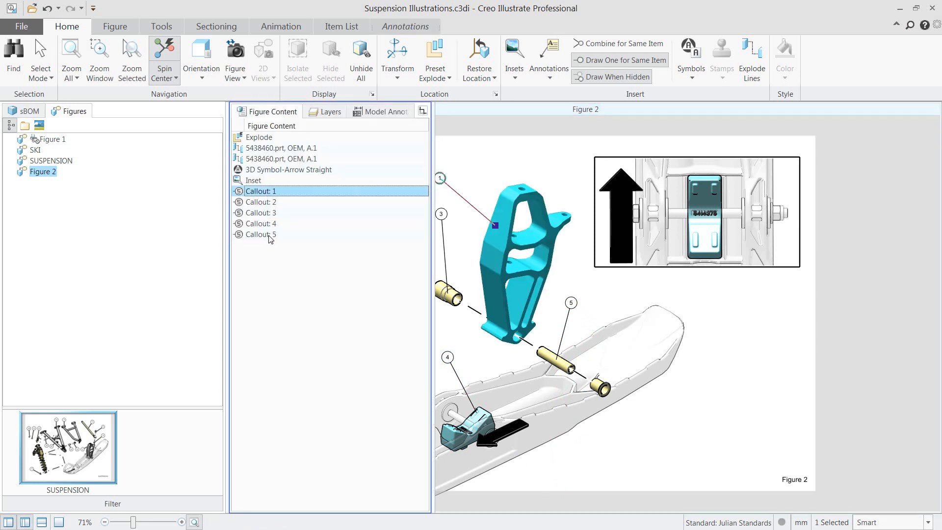
shift+click(261, 234)
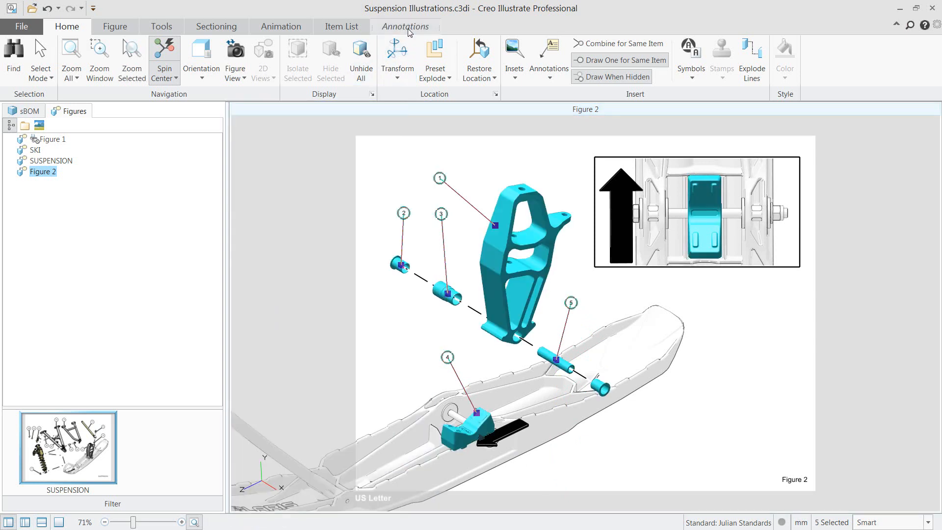
click(405, 26)
click(200, 44)
click(200, 44)
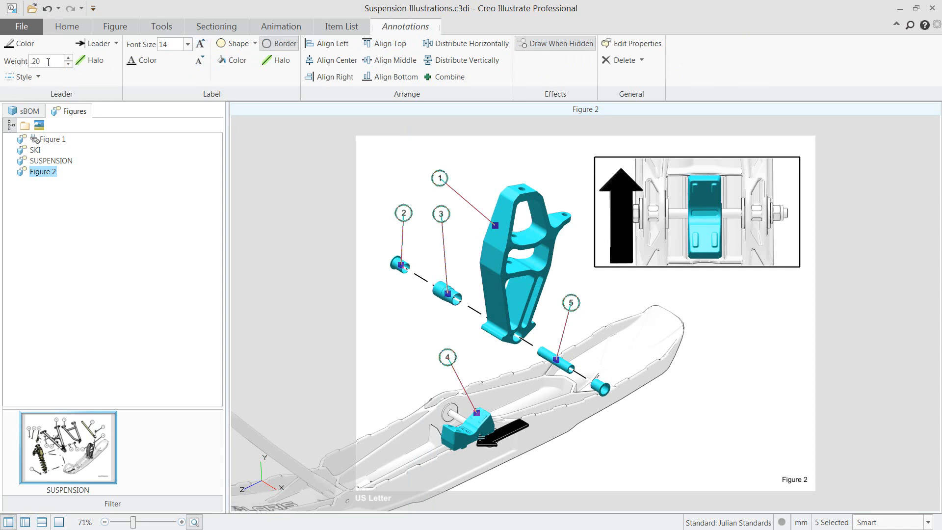
key(Return)
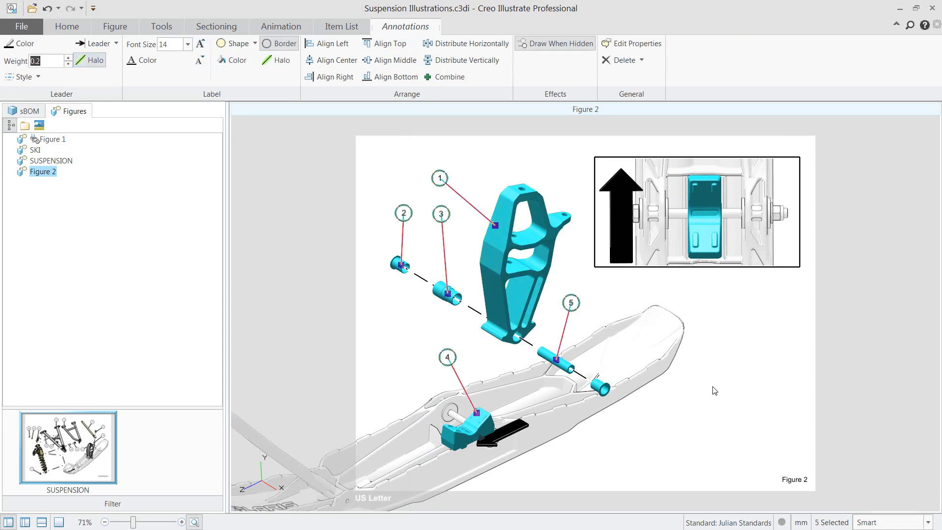
Deselect the callouts and save the current illustration
click(757, 401)
key(ctrl)
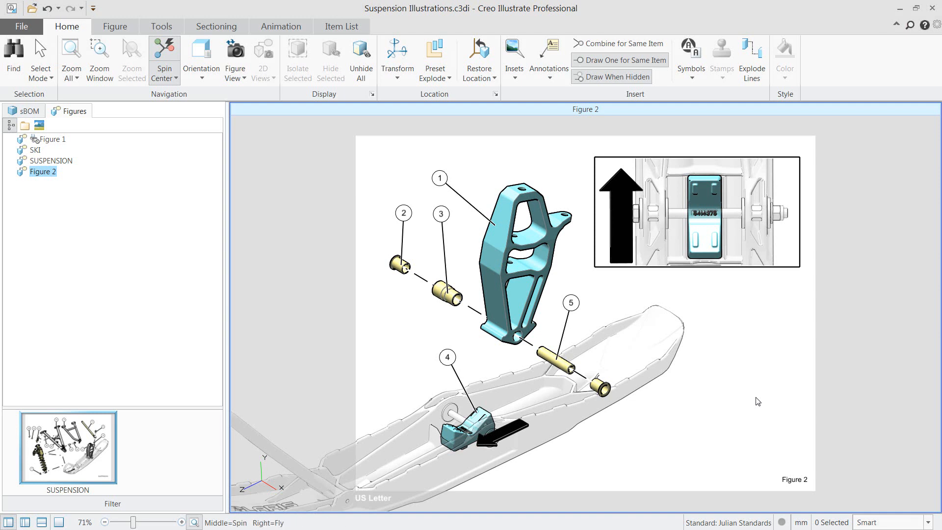
click(35, 30)
mouse_move(41, 95)
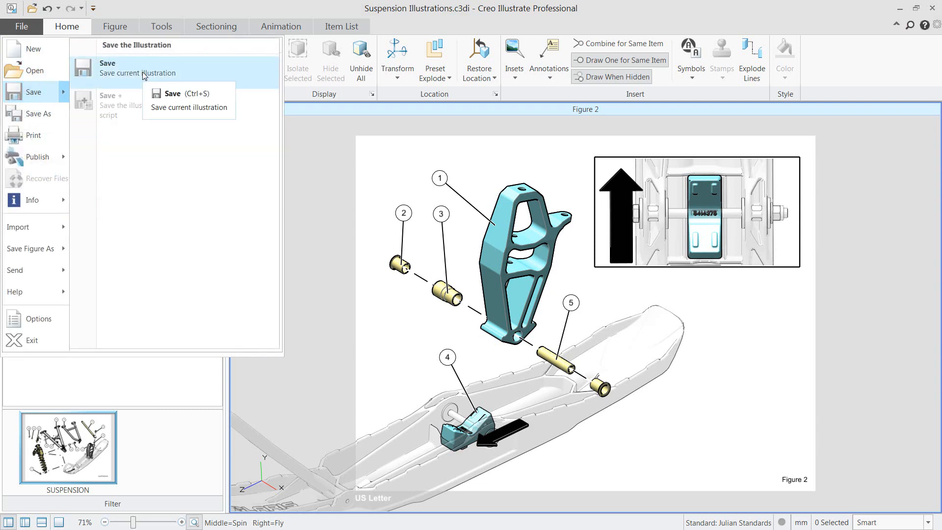
click(144, 75)
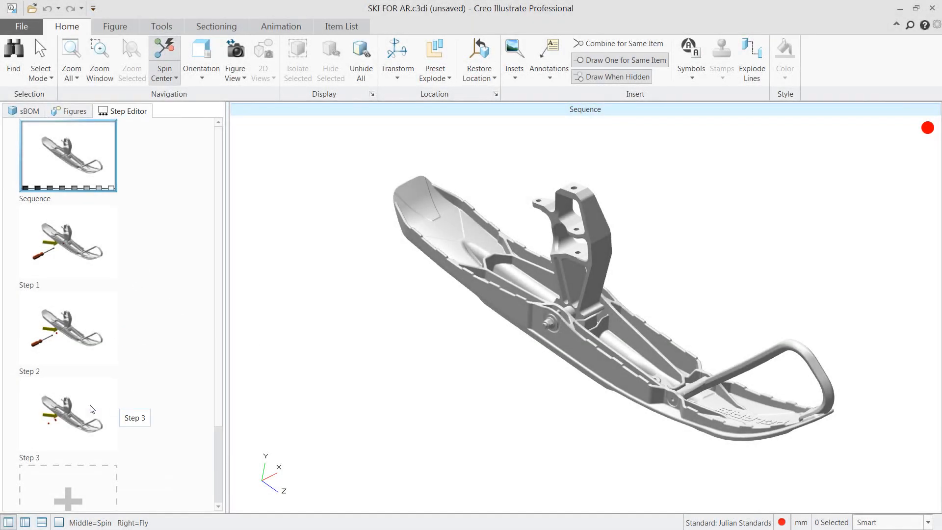
Play back steps 1, 2 and 3 of the ski disassembly sequence and examine step 1's keyframes
click(101, 250)
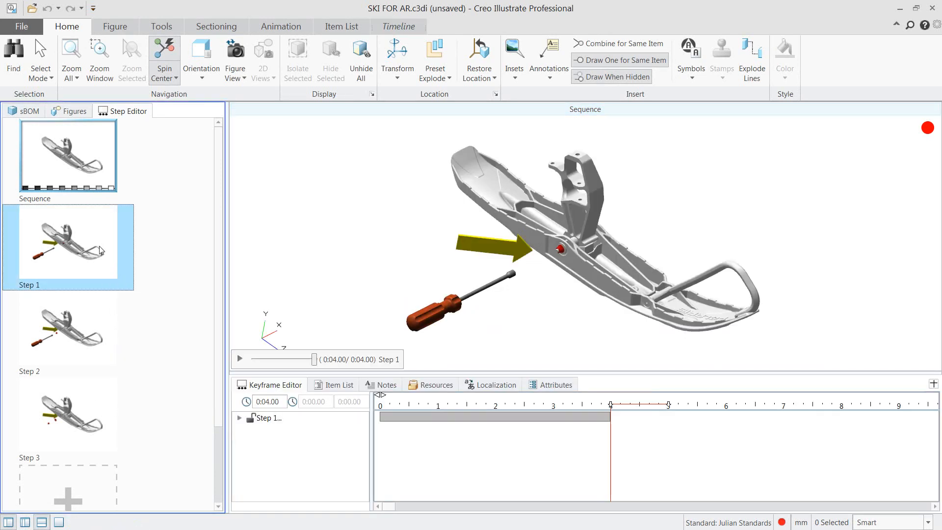
click(240, 360)
click(239, 417)
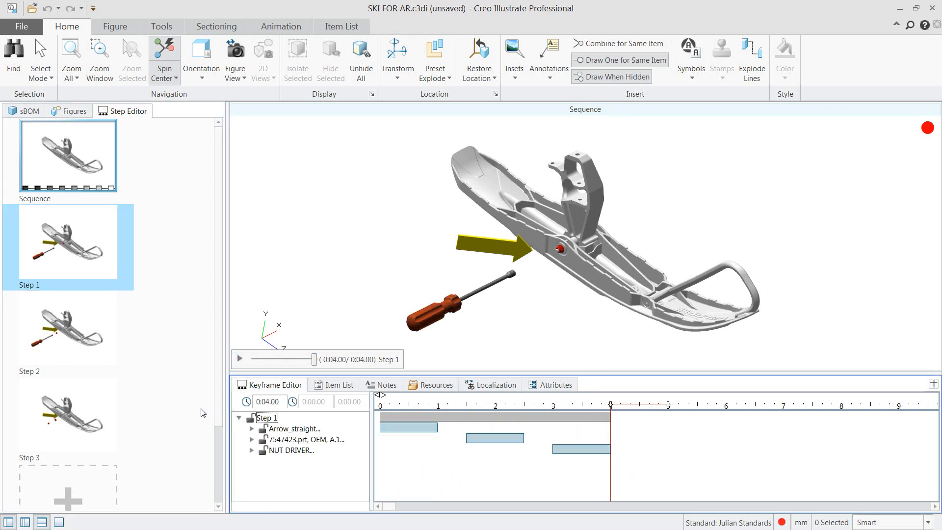
click(100, 326)
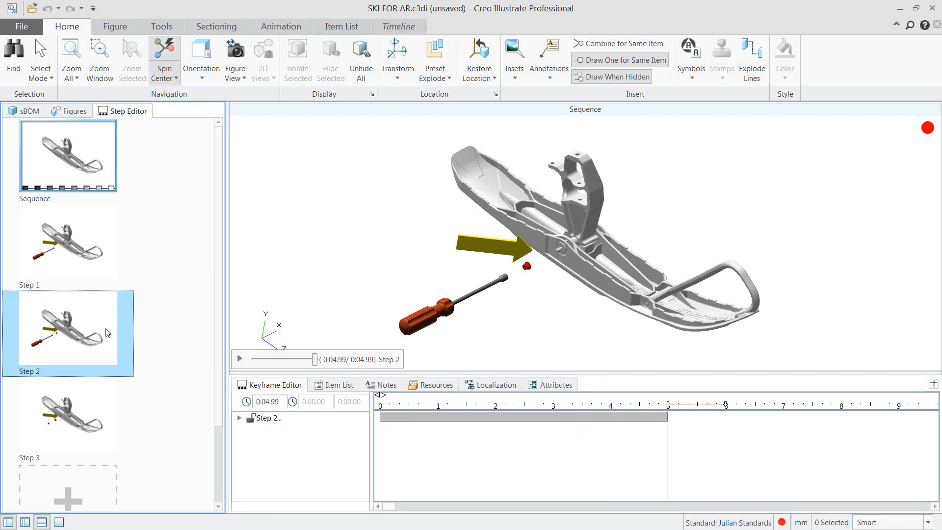
click(239, 359)
click(100, 398)
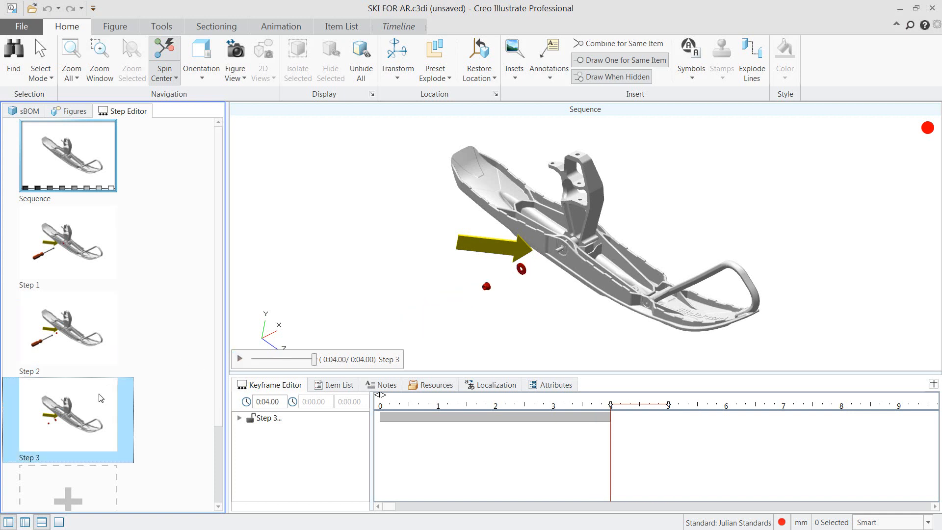
click(240, 359)
Add a fourth step to the sequence and apply a Fade Out effect to the yellow arrow
click(299, 23)
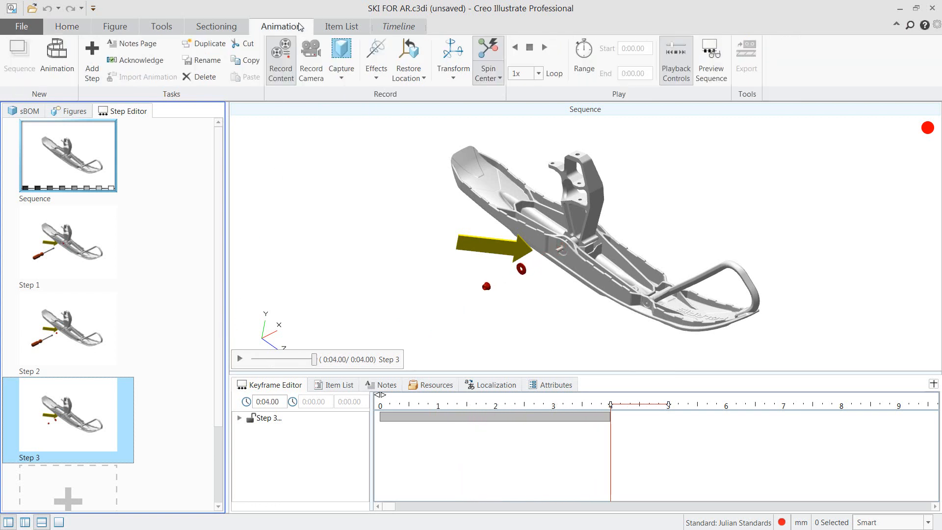
click(93, 66)
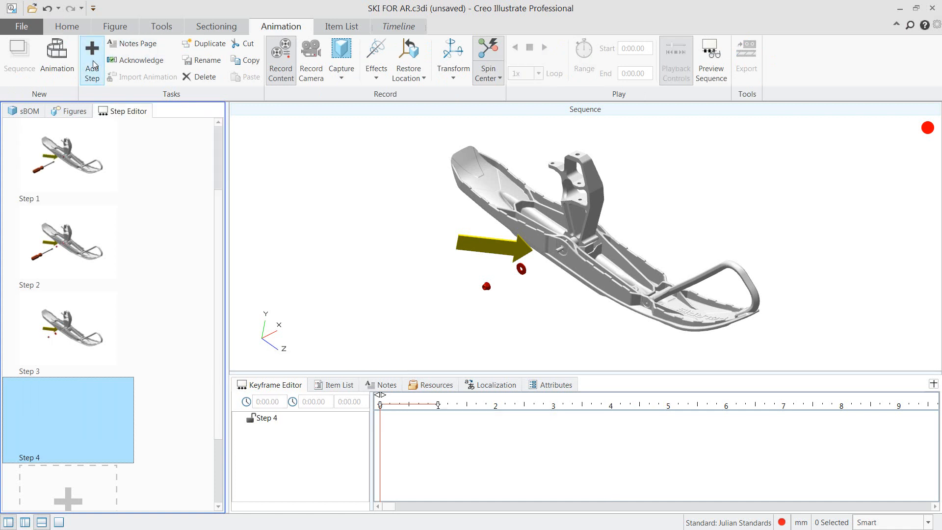
click(478, 240)
click(376, 77)
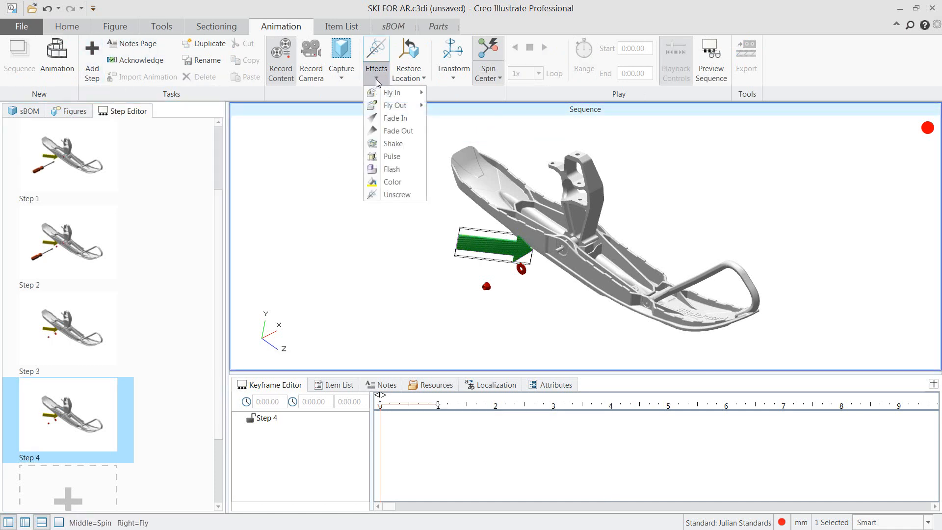
click(399, 131)
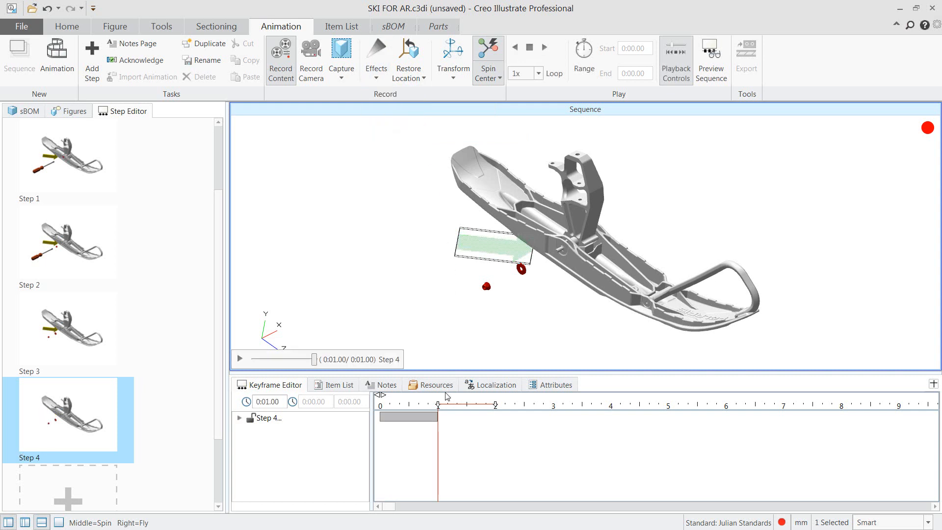
Apply a red Color effect to the bolt through the ski and spindle at about 1.5 s in step 4
drag(438, 405, 467, 405)
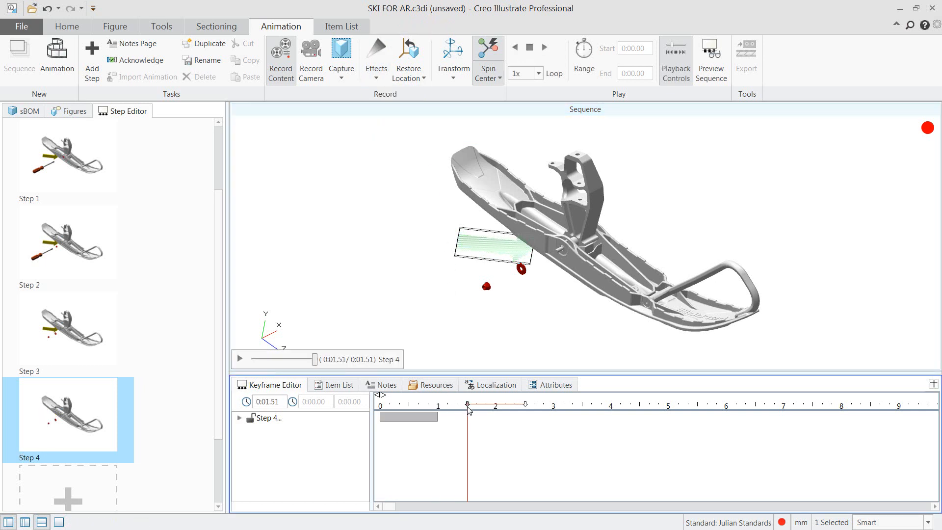
click(552, 339)
middle_drag(563, 293, 517, 296)
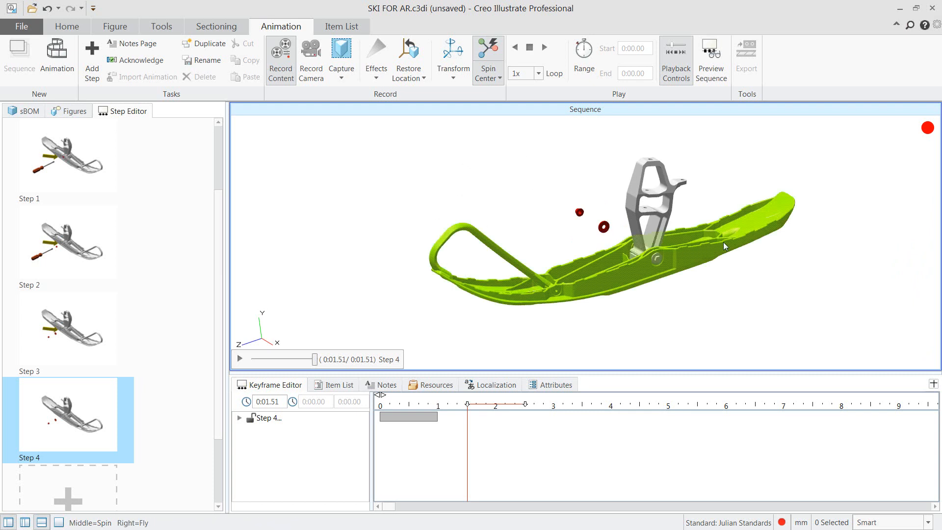
scroll(632, 266, down, 3)
click(621, 269)
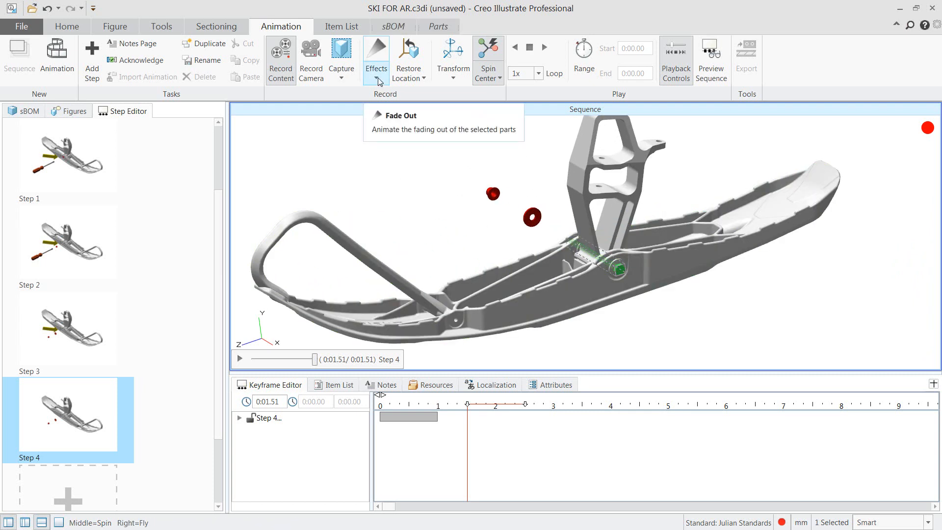
click(377, 78)
click(388, 182)
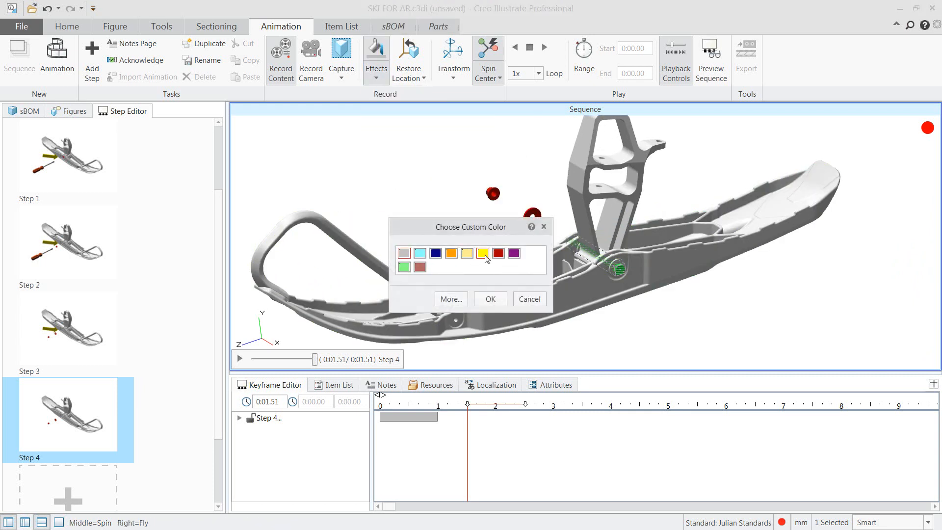
click(497, 299)
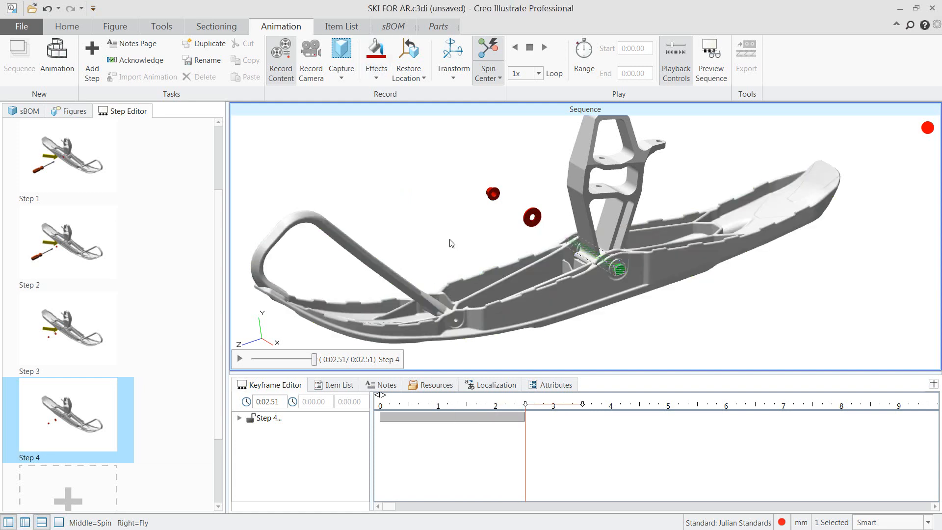
Add an Unscrew effect to the bolt at 3 s with the direction set to -Z
drag(525, 403, 554, 411)
click(377, 76)
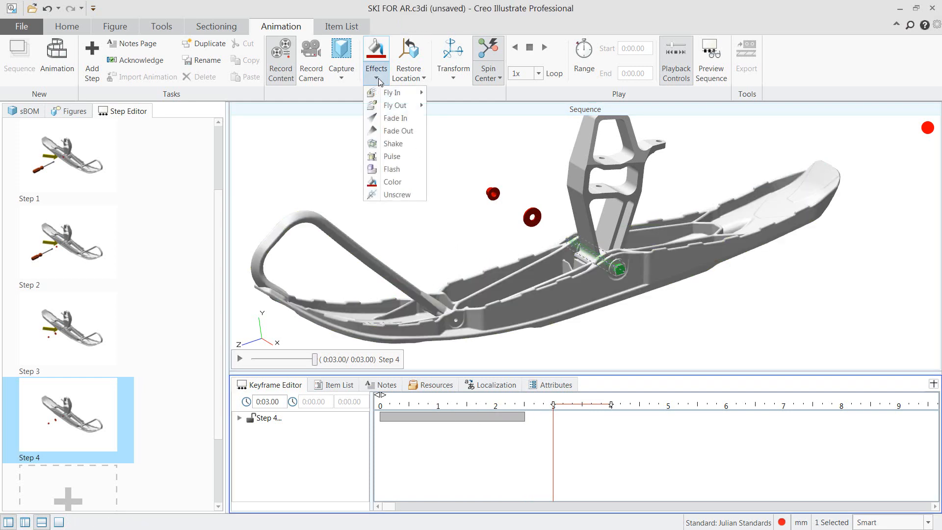
click(398, 194)
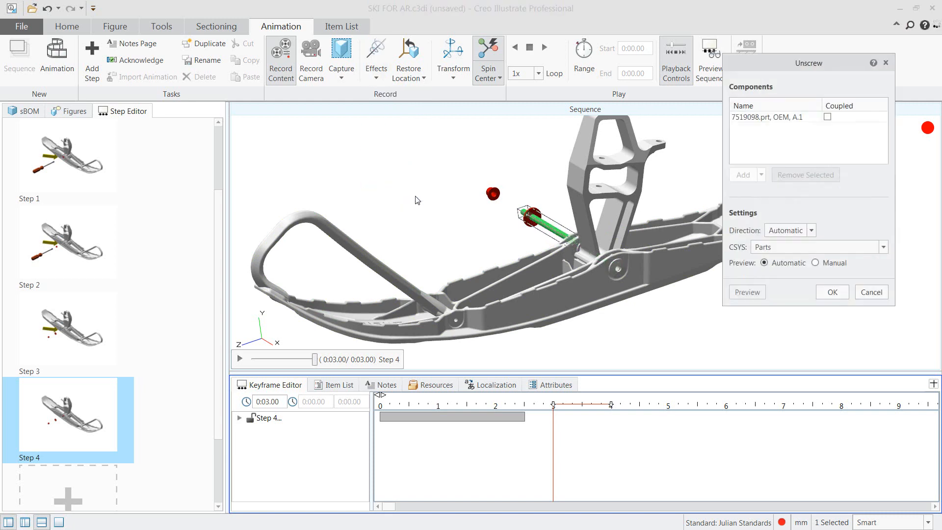
middle_drag(424, 211, 460, 224)
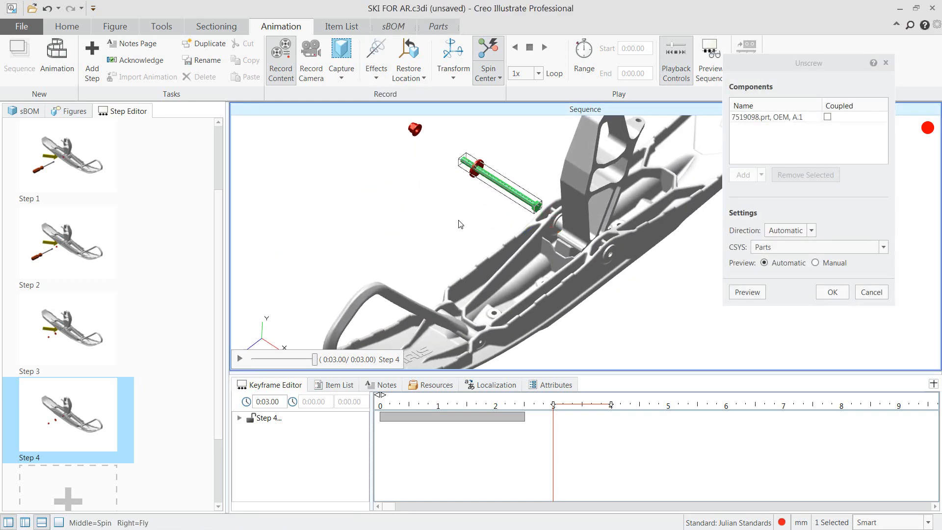
click(811, 230)
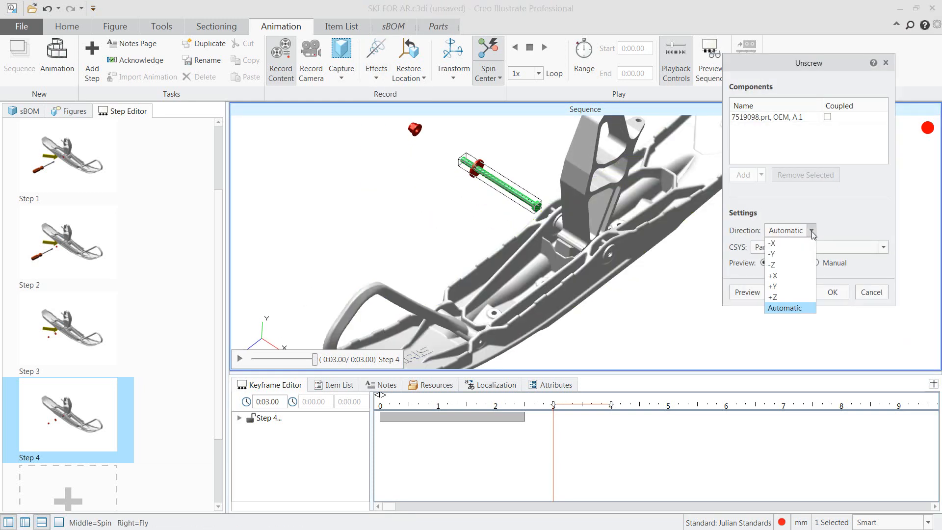
click(783, 266)
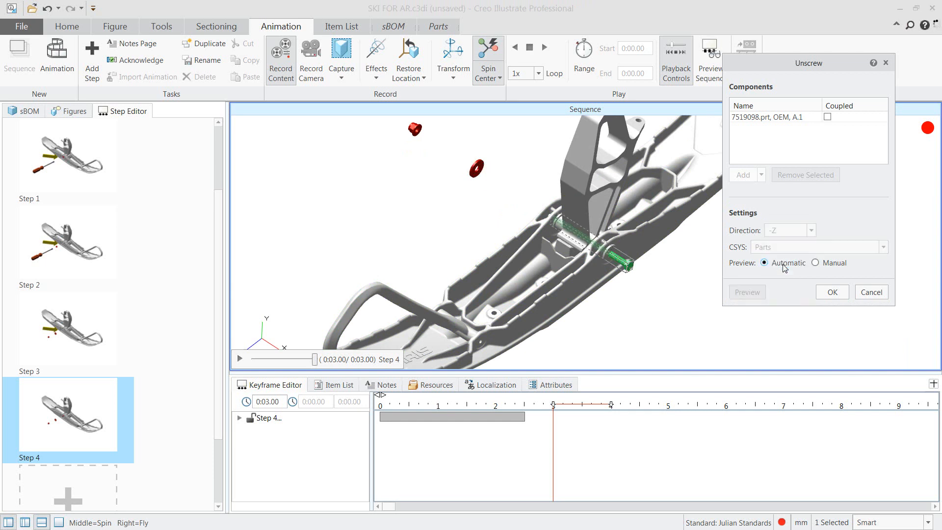
click(836, 292)
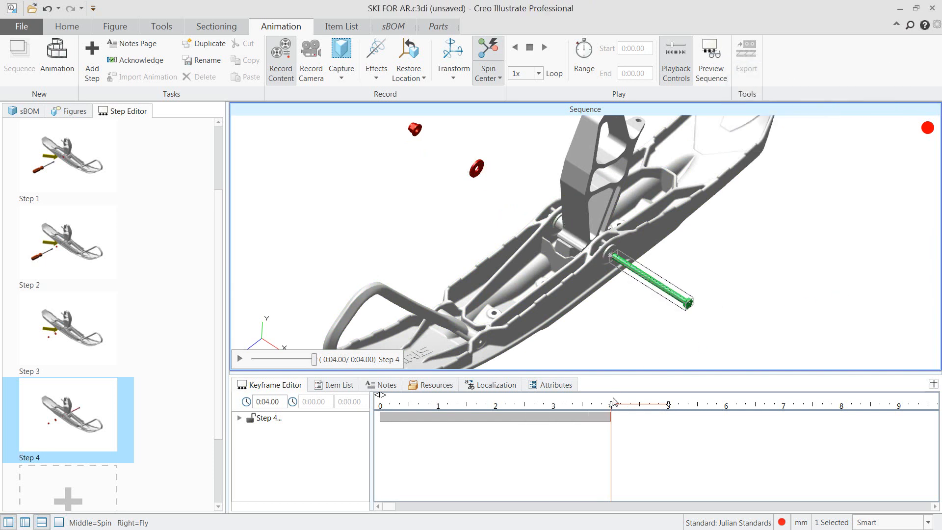
Move the bolt farther out of the ski along its own axis, starting at about 4.5 s
drag(612, 406, 642, 409)
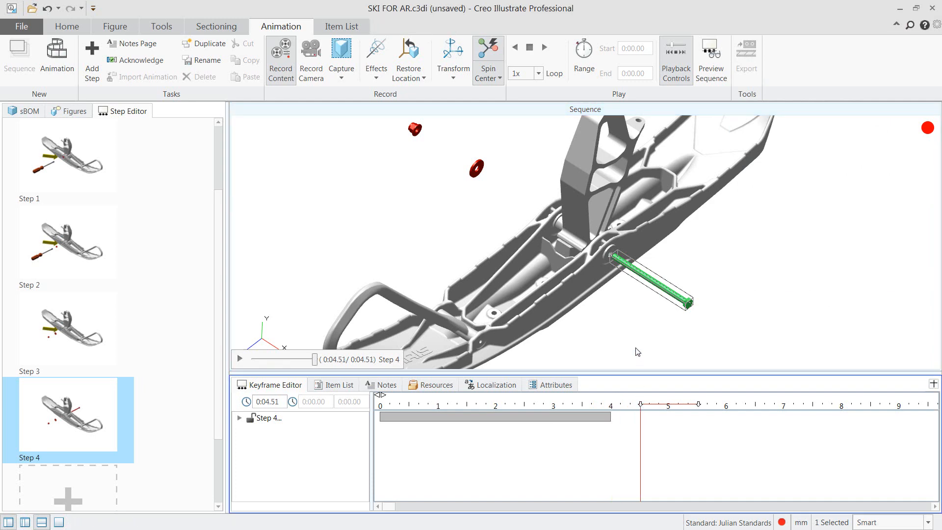
click(452, 51)
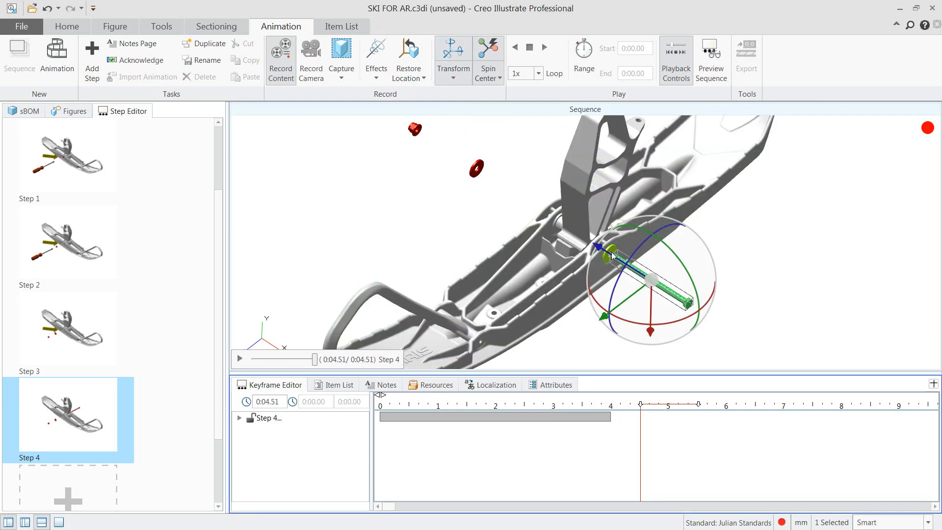
drag(610, 253, 652, 280)
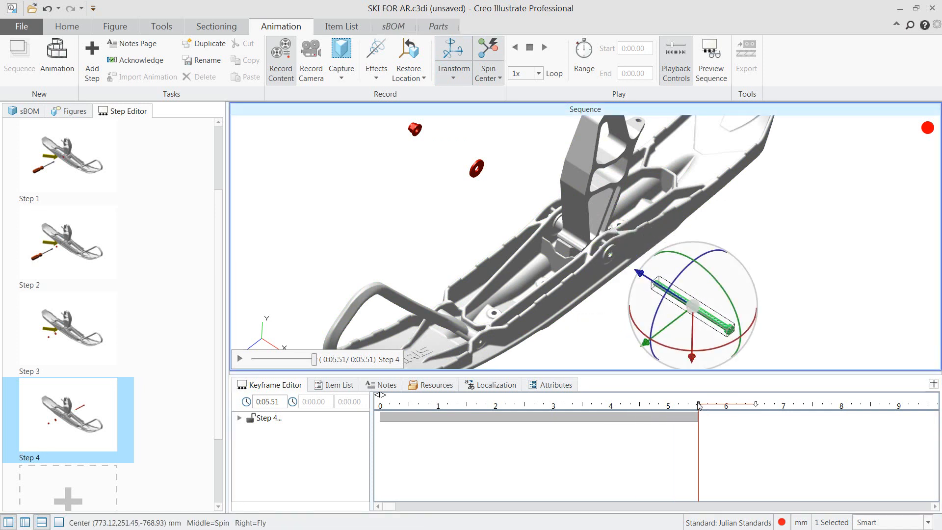
Apply a red Color effect to the washer on the bolt's side of the ski at 6 s
drag(699, 405, 720, 412)
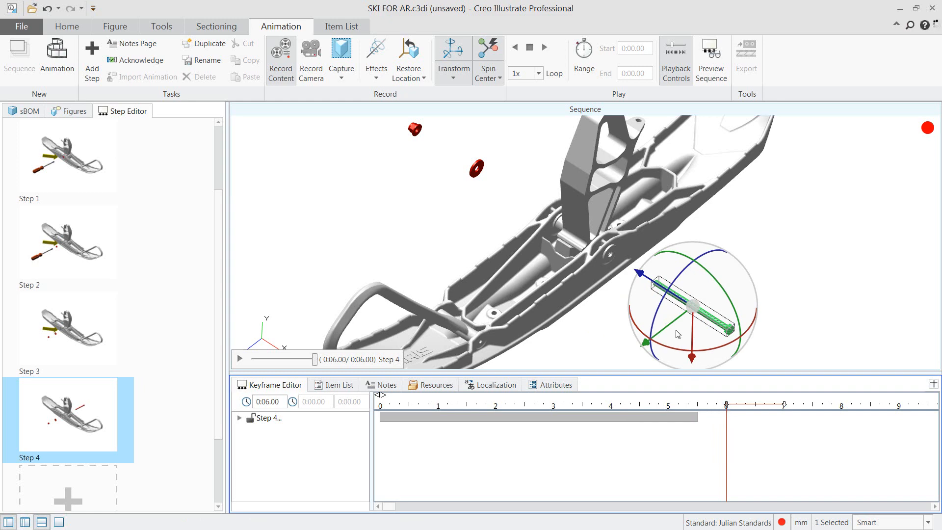
drag(691, 306, 610, 262)
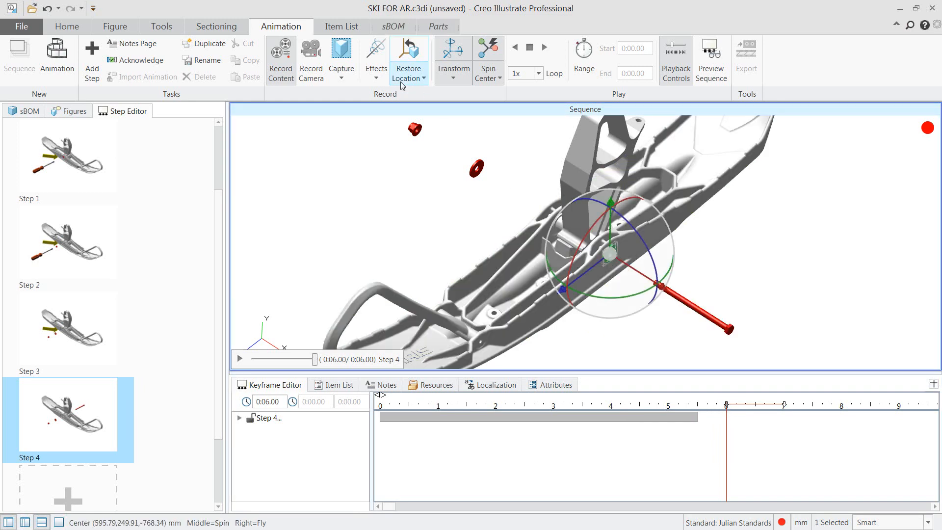
click(376, 59)
click(392, 182)
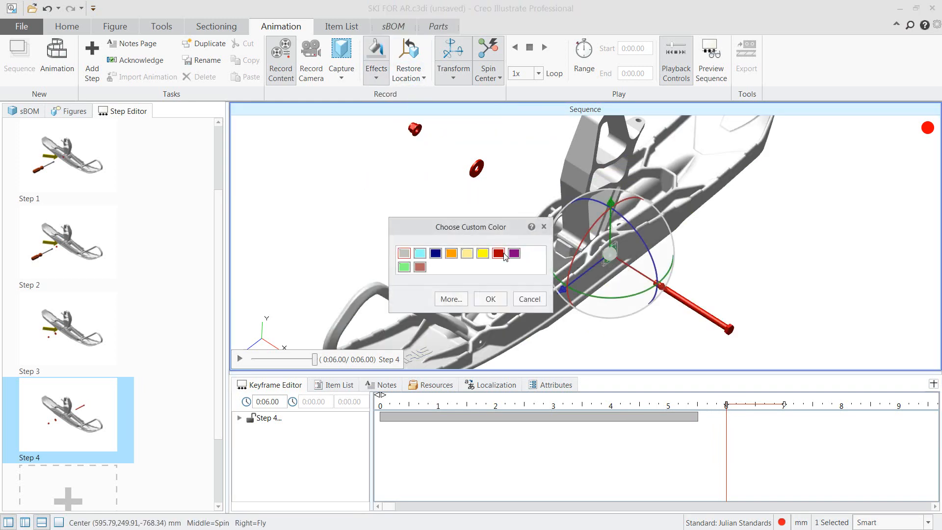
click(505, 299)
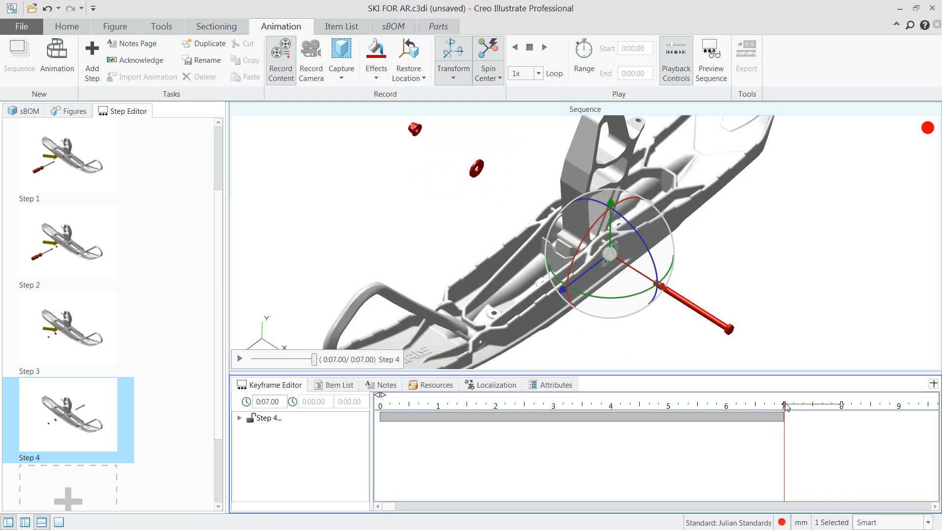
Move the washer and bolt together outward along the bolt axis, starting at 7.5 s
drag(784, 405, 812, 406)
ctrl+click(695, 310)
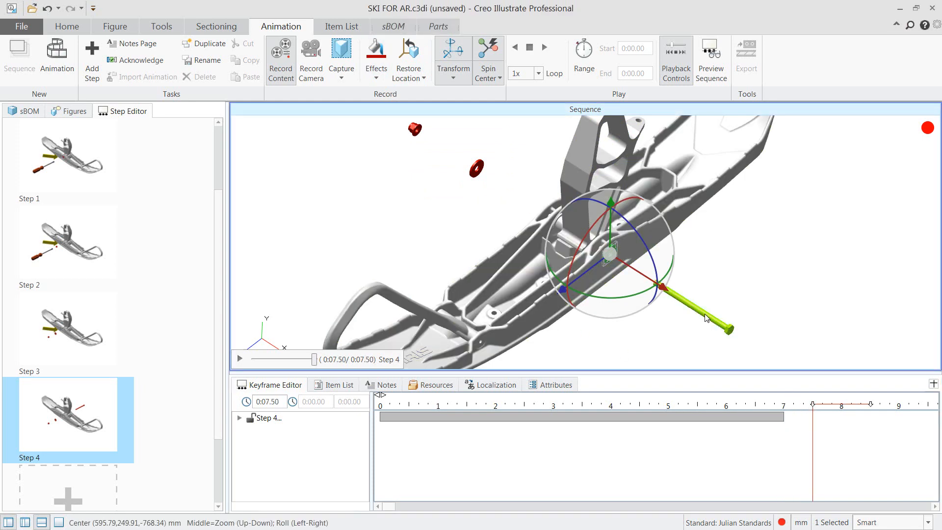
drag(695, 310, 746, 338)
click(795, 242)
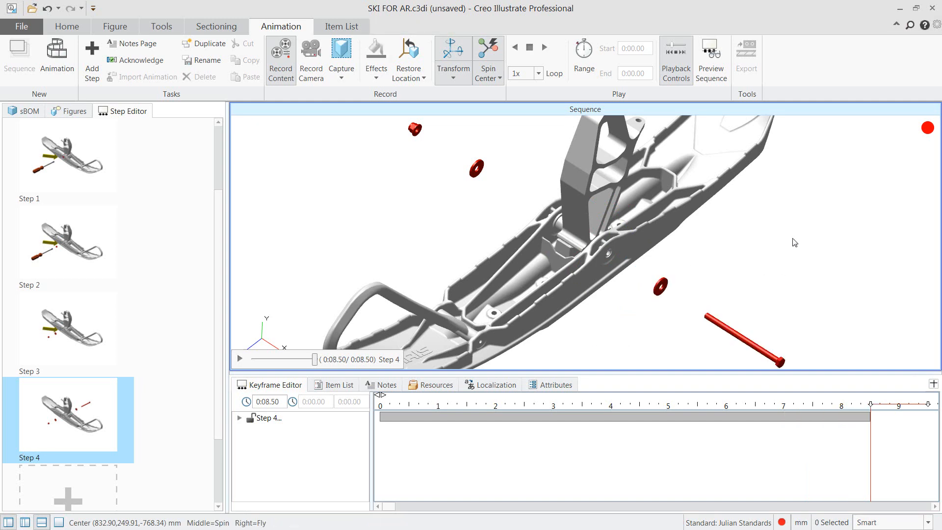
Review step 4 by expanding its keyframes and playing back the animation
click(92, 421)
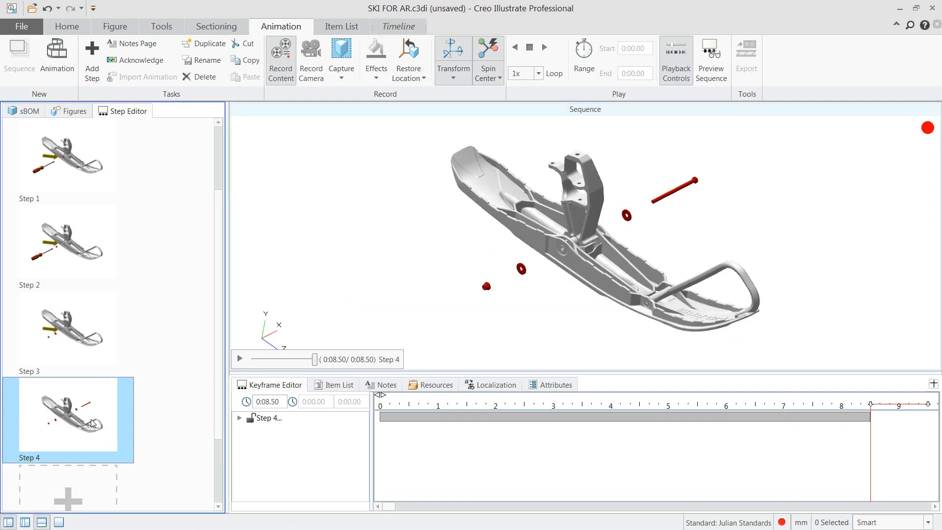
click(240, 419)
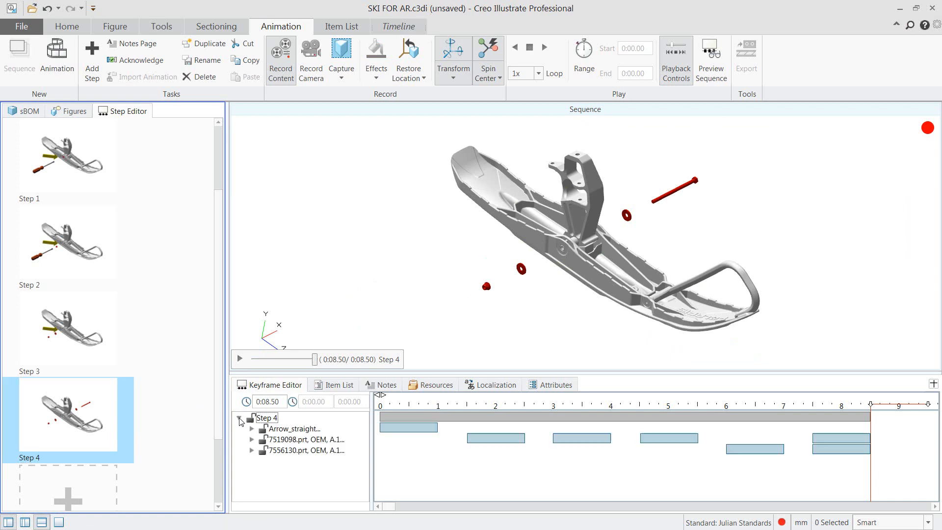
click(240, 360)
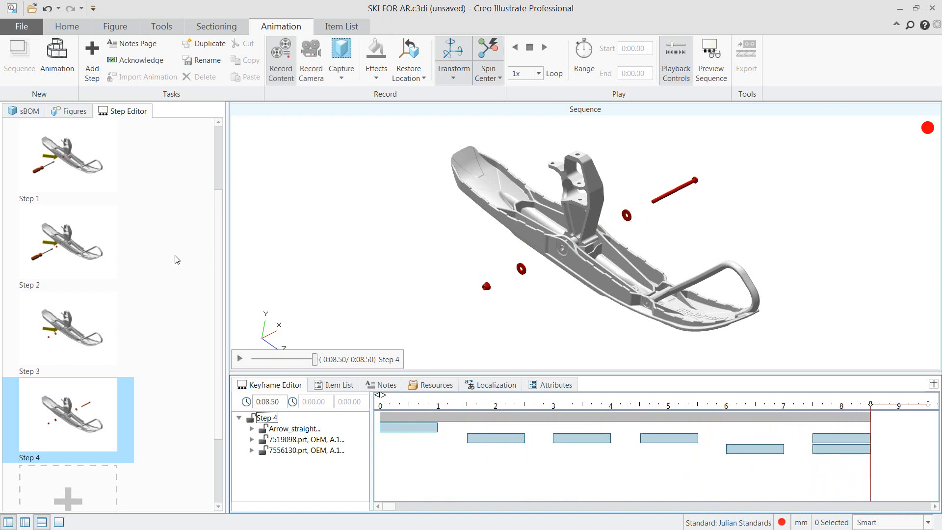
Append a new step to the sequence and apply a light blue Color effect to the upright bracket assembly at 0 s
click(93, 61)
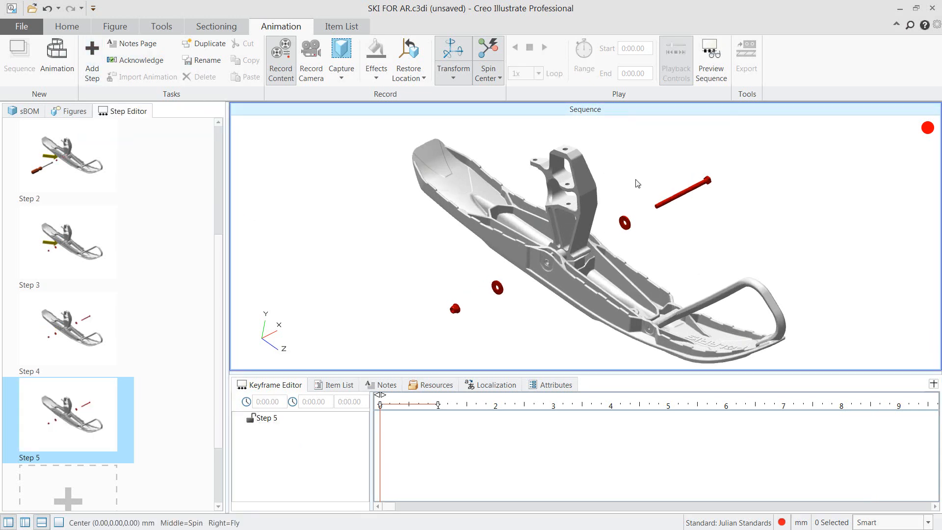
scroll(635, 181, up, 3)
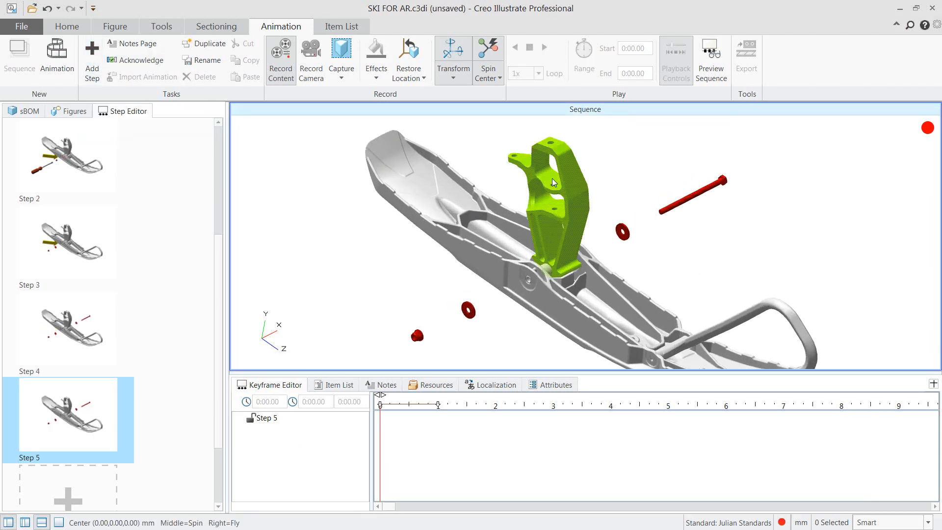
click(590, 284)
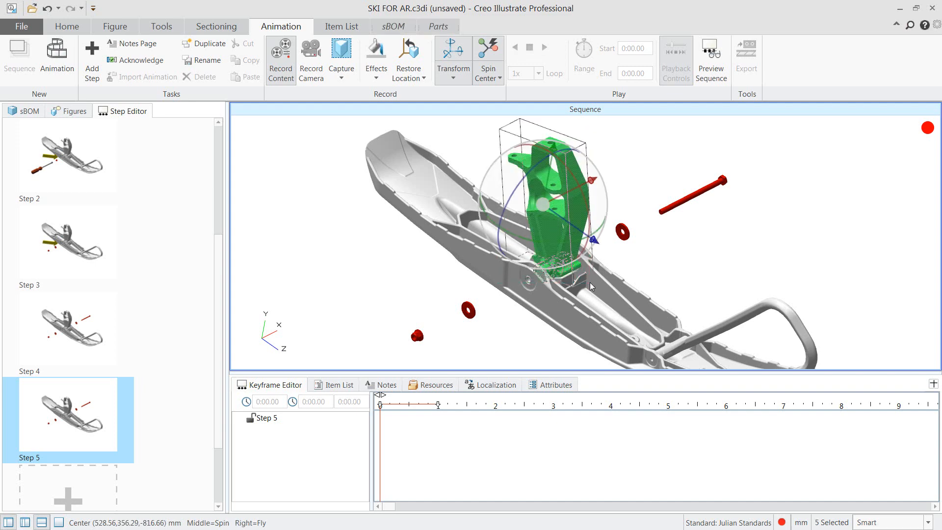
ctrl+click(588, 280)
scroll(498, 215, down, 3)
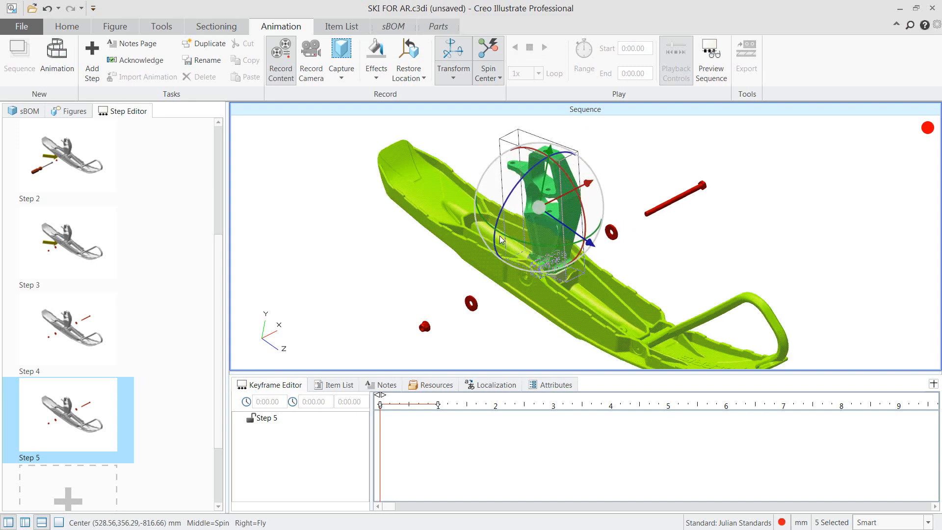
click(376, 75)
drag(390, 183, 393, 190)
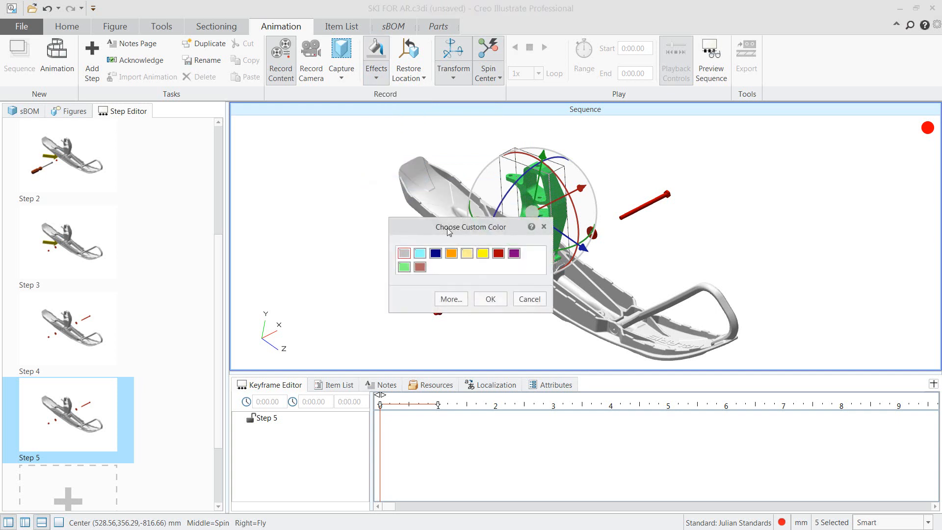
click(489, 299)
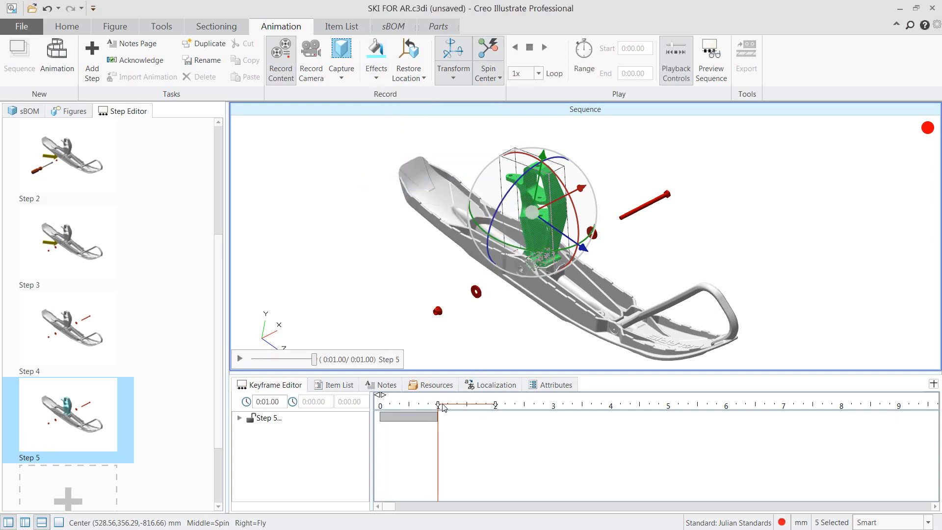
Move the bracket assembly straight up out of the ski, starting at 1.5 s, and play back the step
drag(438, 405, 468, 409)
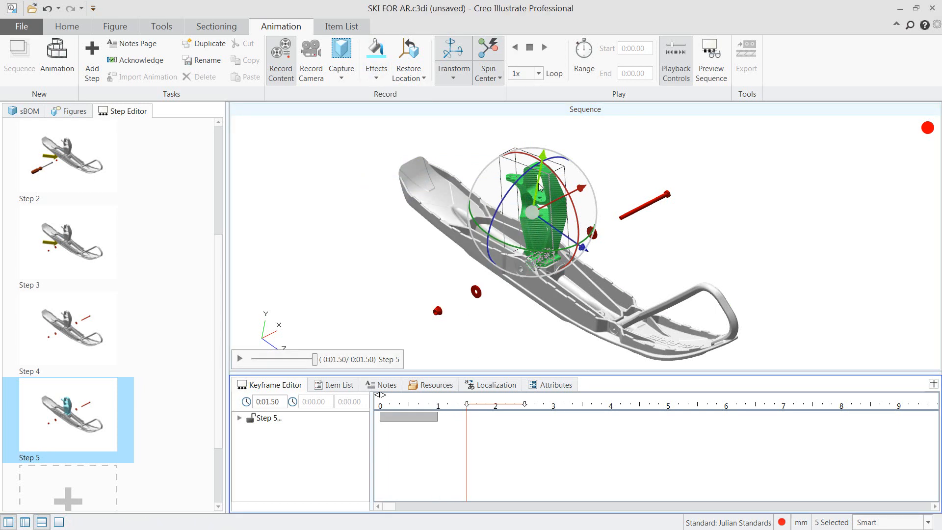
drag(537, 184, 543, 128)
click(727, 156)
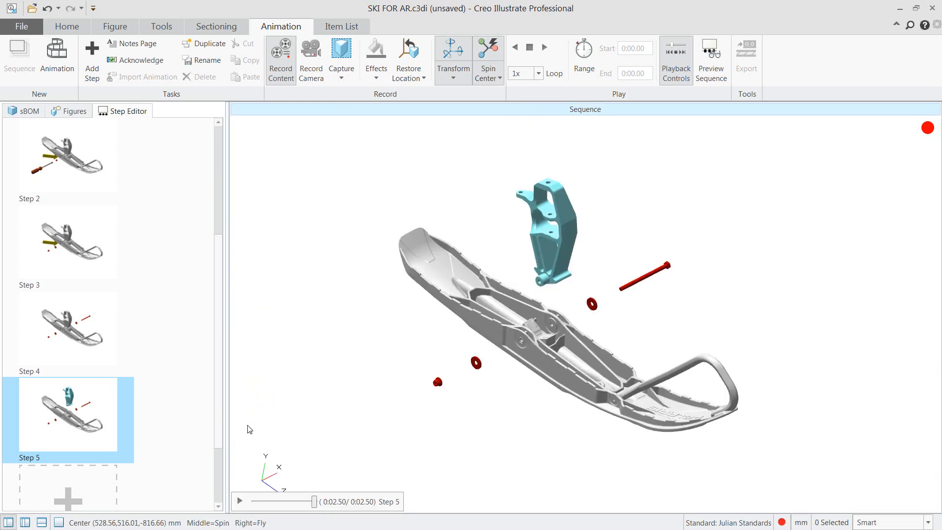
click(239, 501)
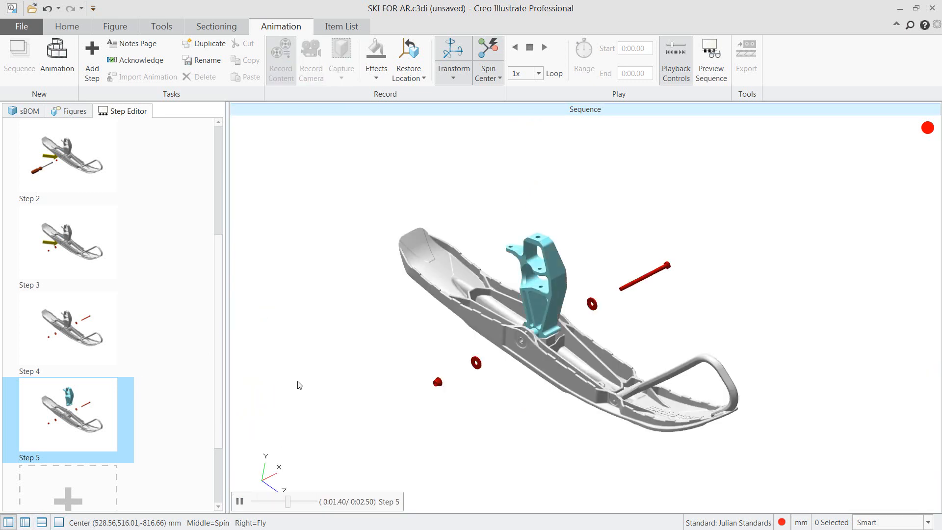